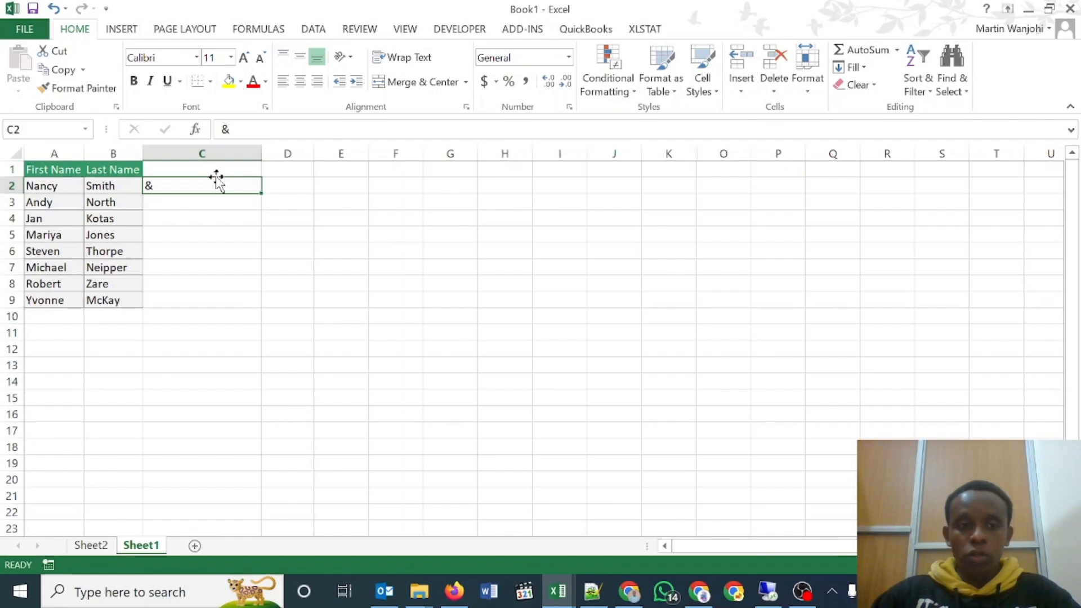
Move the & from C2 to D2 and enter the first record's full name in C2, separated by a space
{"action": "left_click_drag", "start_coordinate": [217, 179], "coordinate": [282, 184]}
{"action": "left_click", "coordinate": [217, 184]}
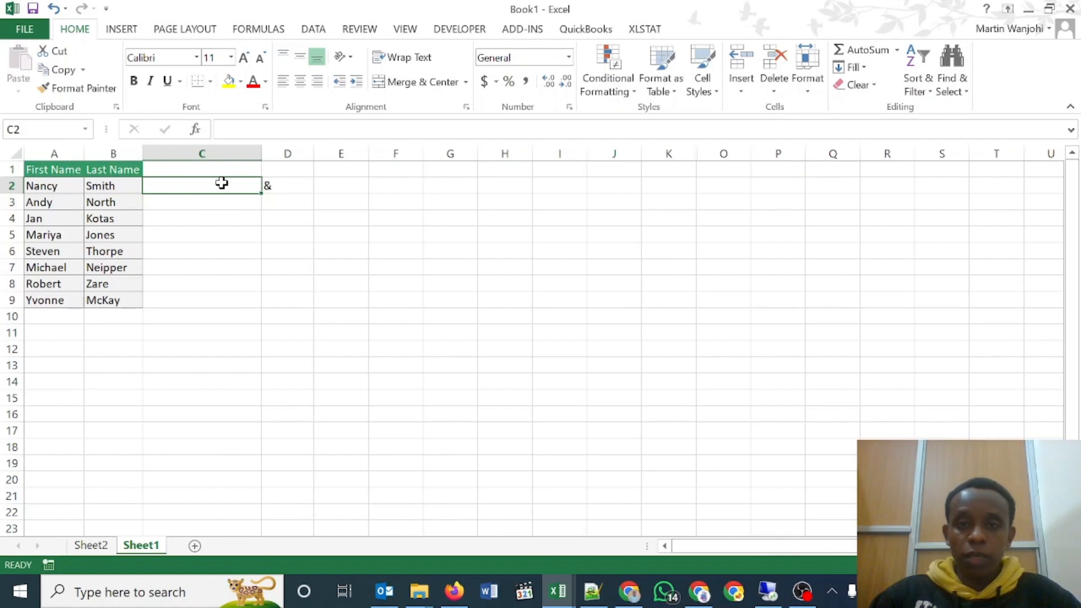
{"action": "type", "text": "Nanc"}
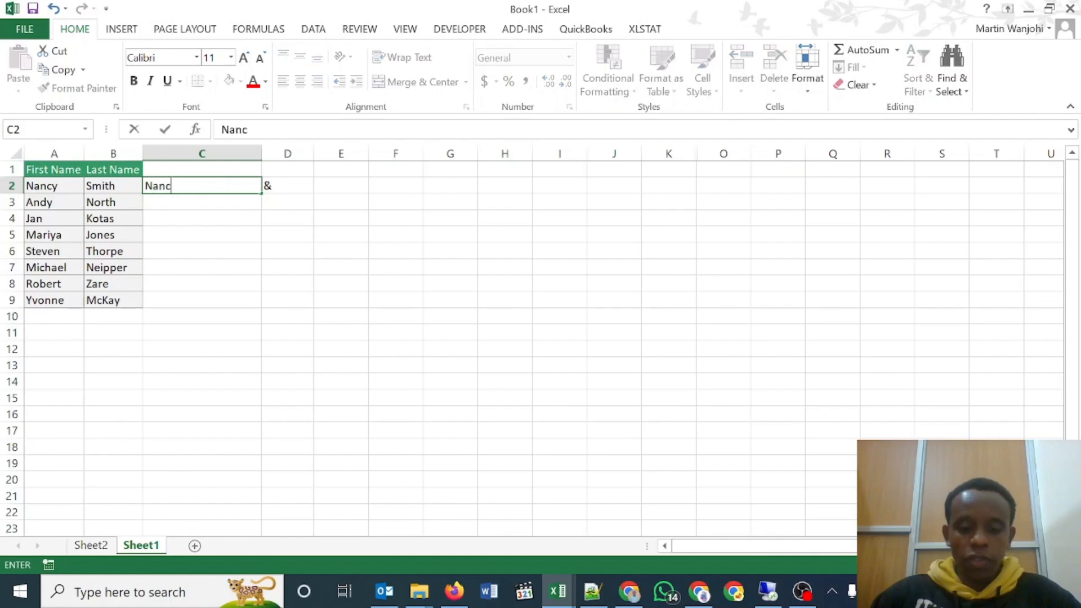
{"action": "type", "text": "y S"}
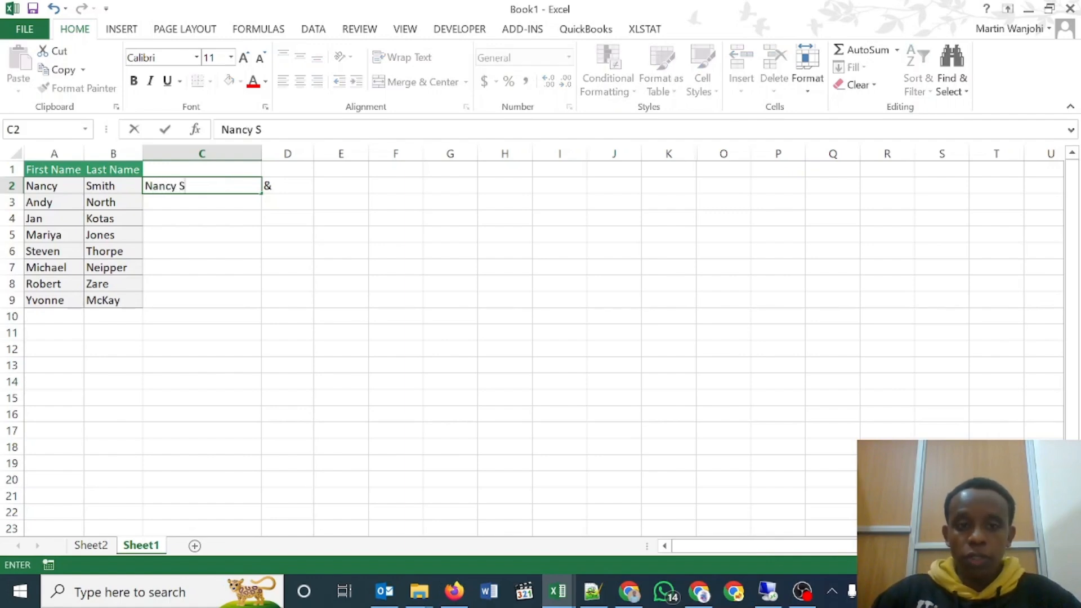
{"action": "type", "text": "mith"}
{"action": "key", "text": "Return"}
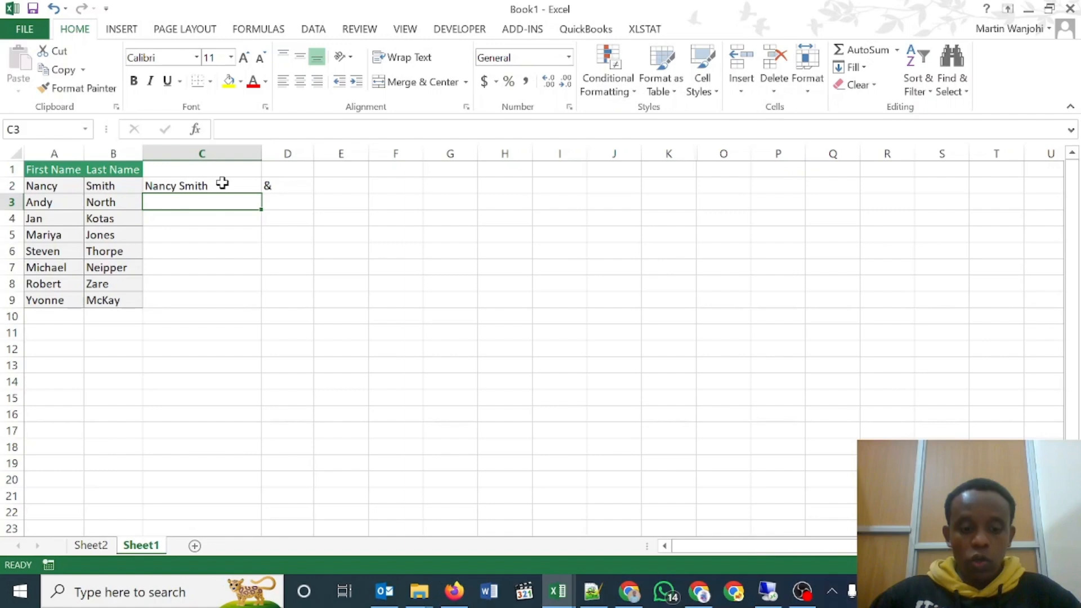
Flash Fill the remaining full names in column C and select C2:C9
{"action": "key", "text": "ctrl+e"}
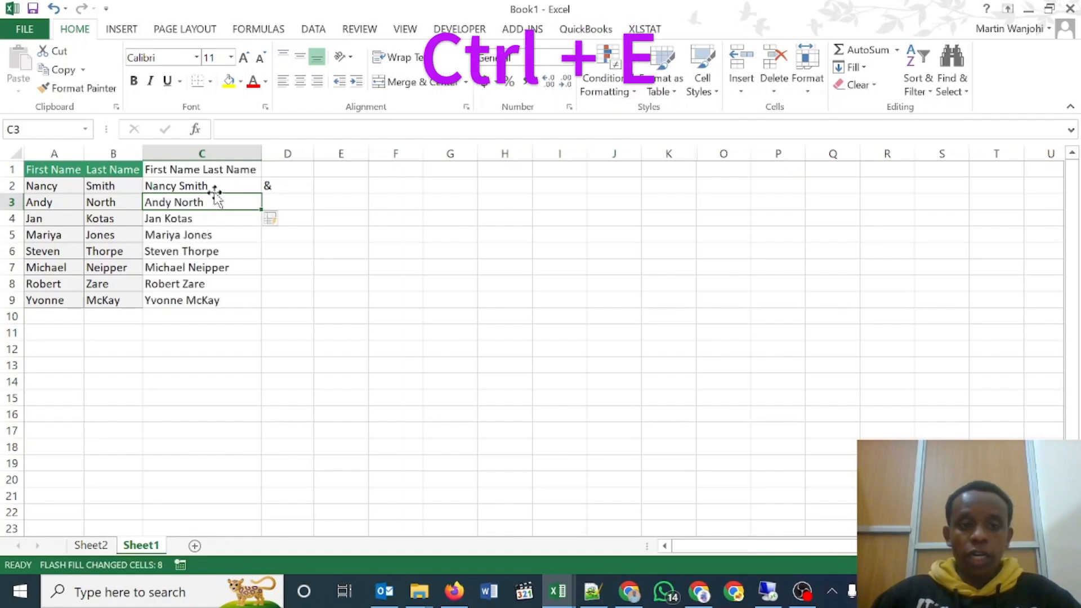
{"action": "left_click_drag", "start_coordinate": [215, 190], "coordinate": [219, 300]}
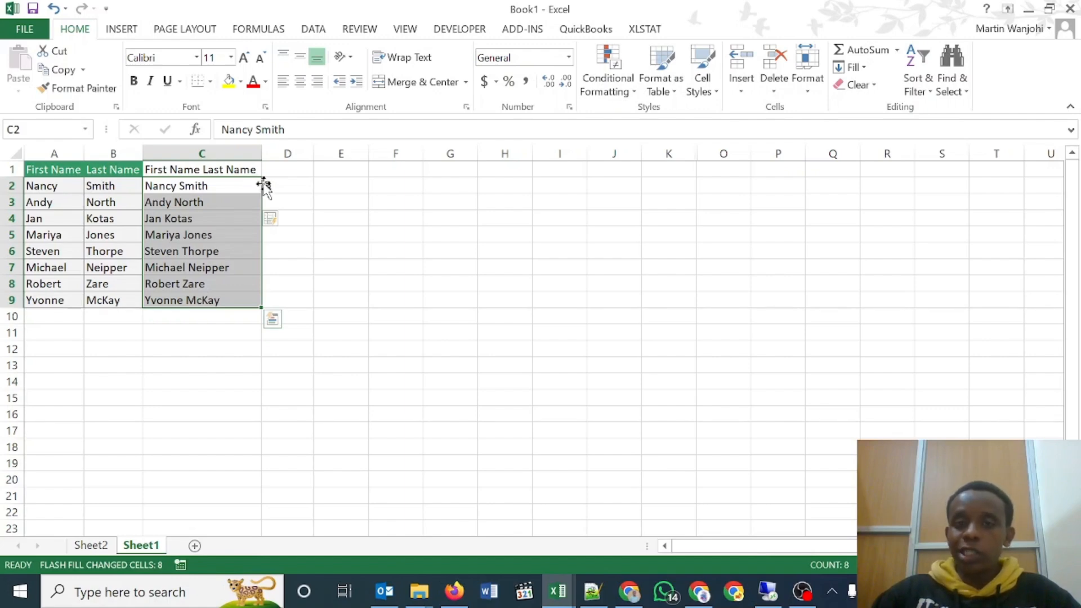
Delete column C with the combined names and the adjacent column containing the & sign
{"action": "left_click", "coordinate": [204, 154]}
{"action": "left_click", "coordinate": [772, 61]}
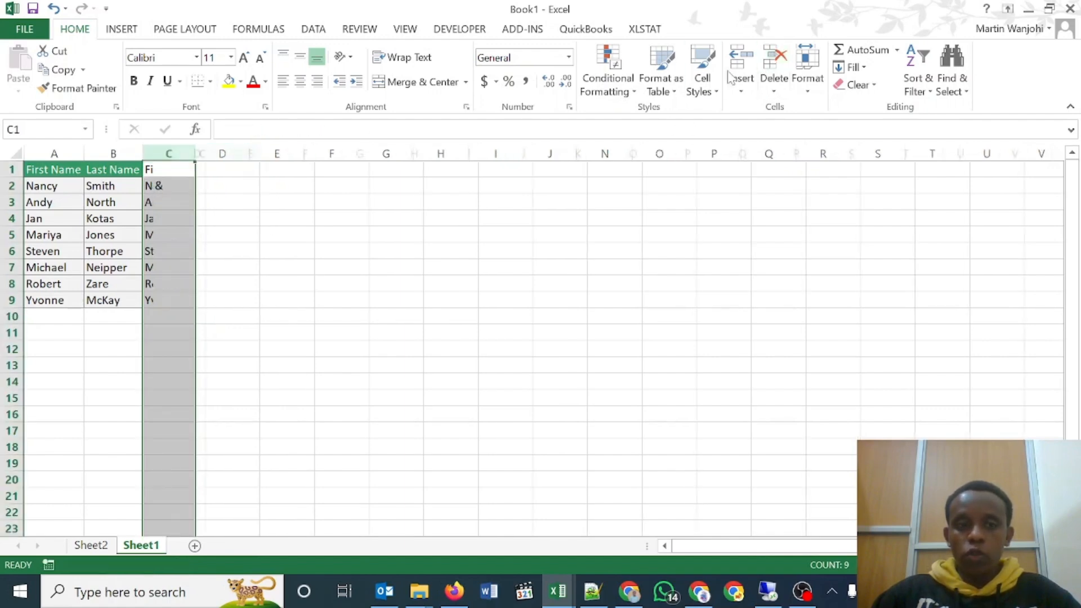
{"action": "left_click", "coordinate": [772, 61]}
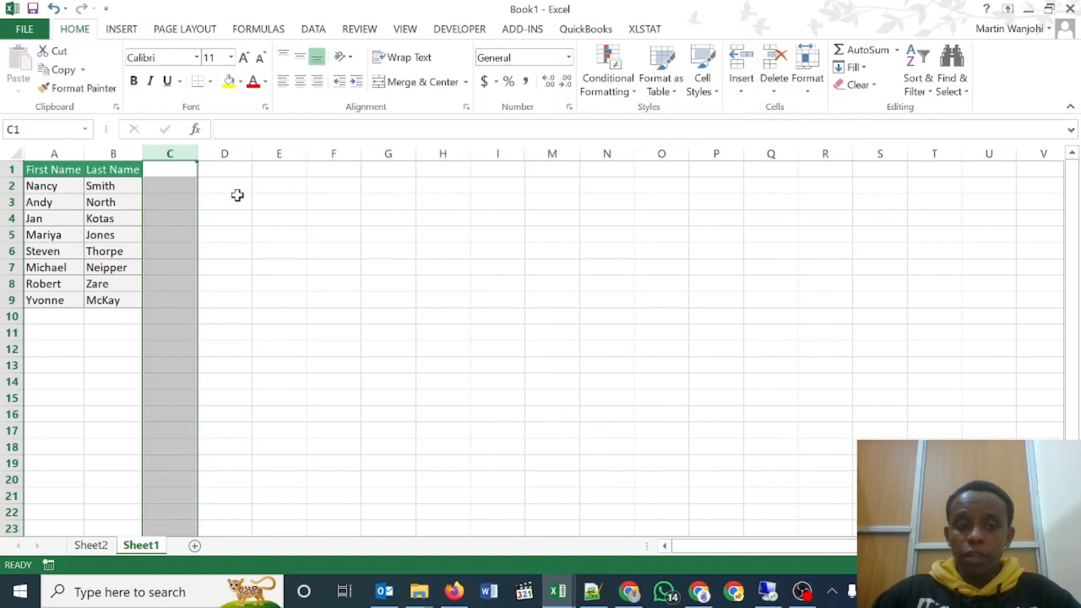
Enter the formula =A2&" "&B2 in C2 to join the first and last names with a space
{"action": "left_click", "coordinate": [185, 184]}
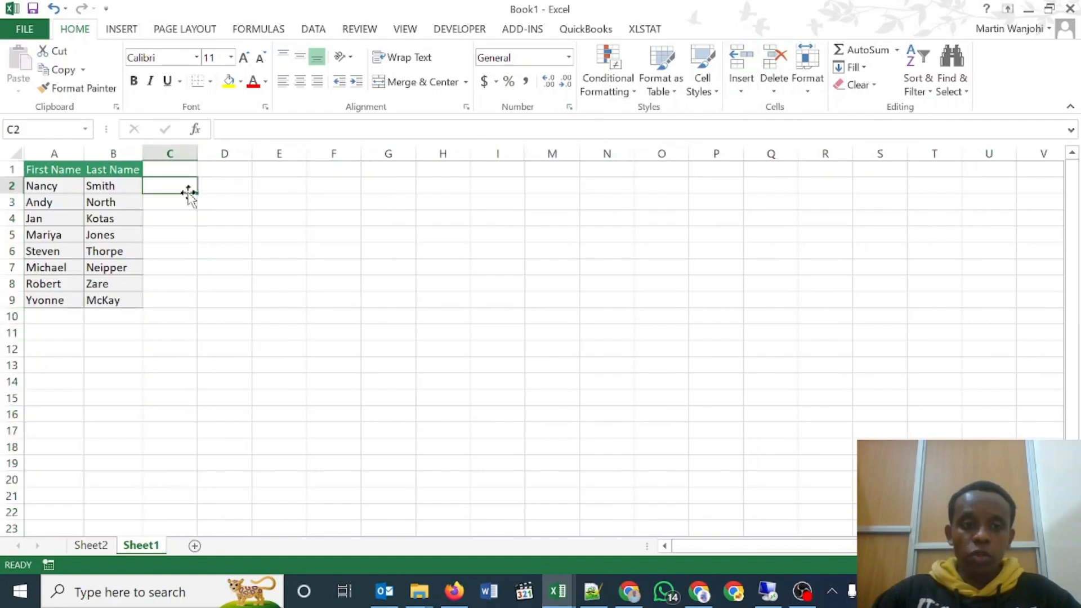
{"action": "type", "text": "="}
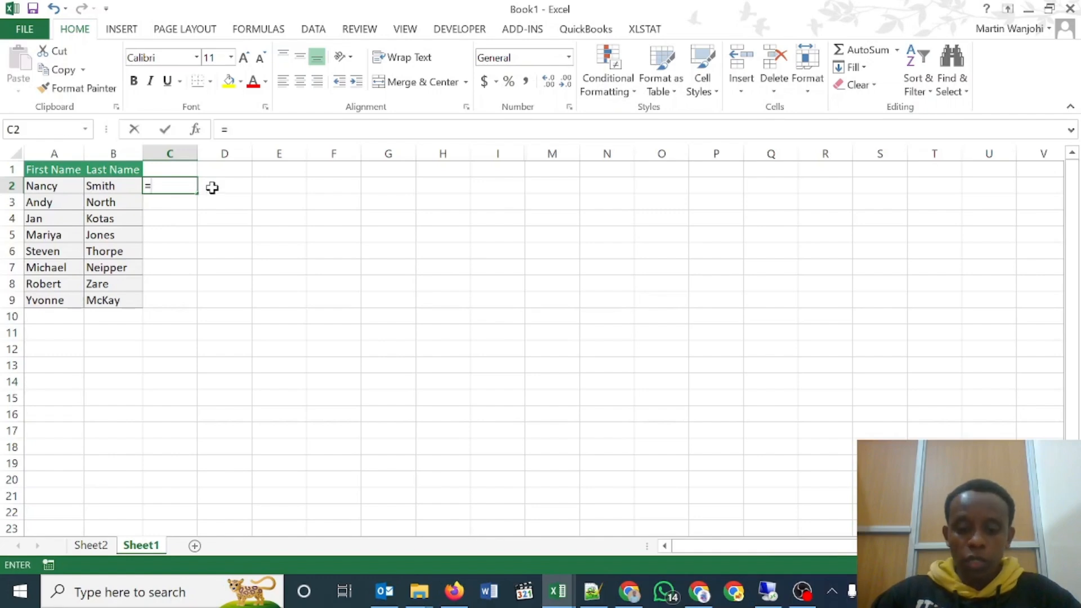
{"action": "key", "text": "Left"}
{"action": "key", "text": "Left"}
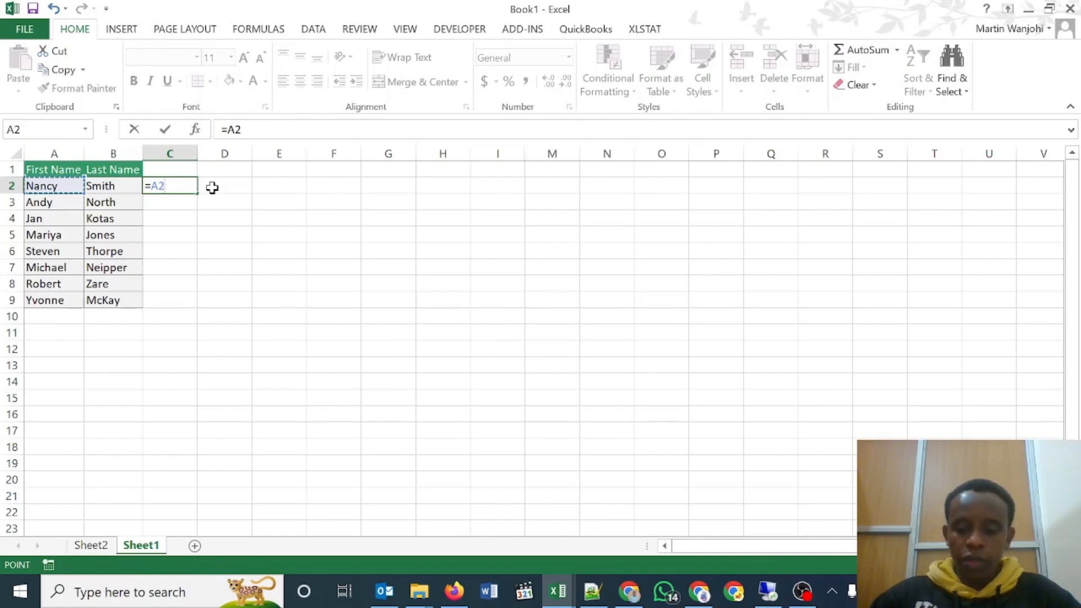
{"action": "type", "text": "&"}
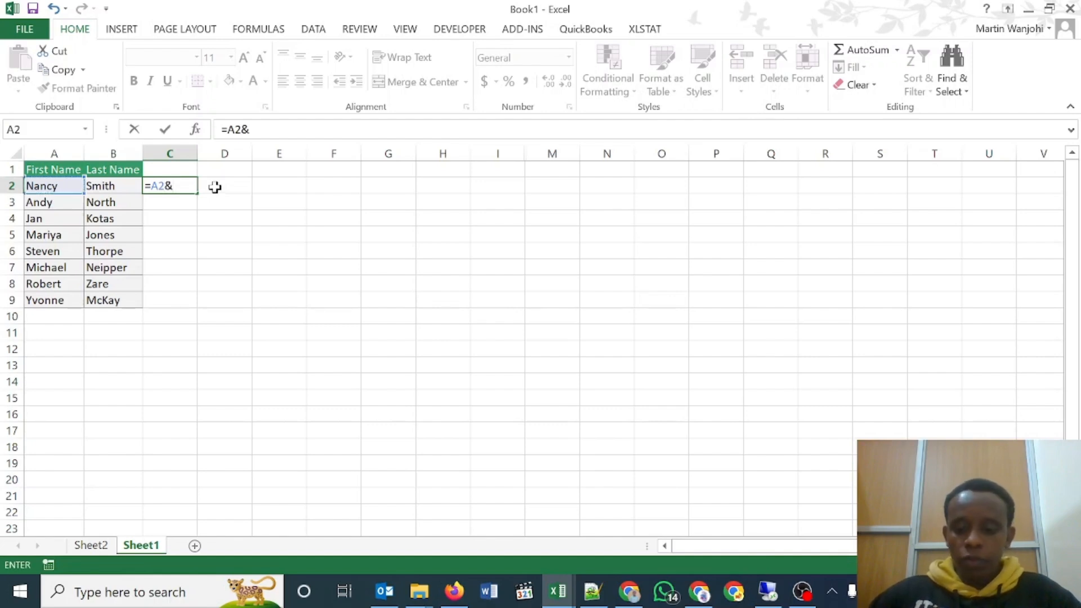
{"action": "type", "text": "\" \""}
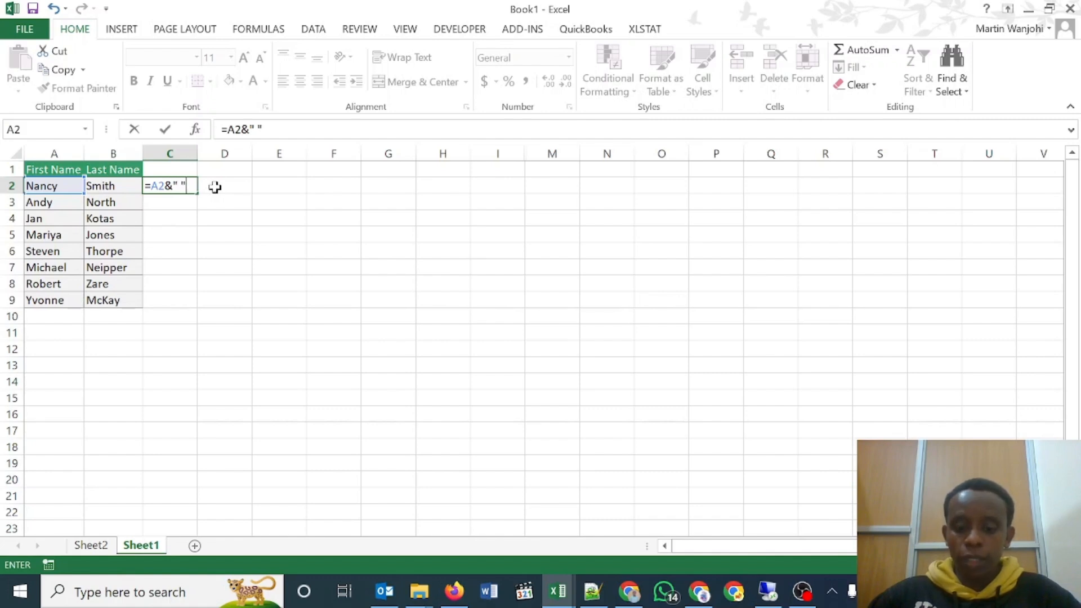
{"action": "type", "text": "&"}
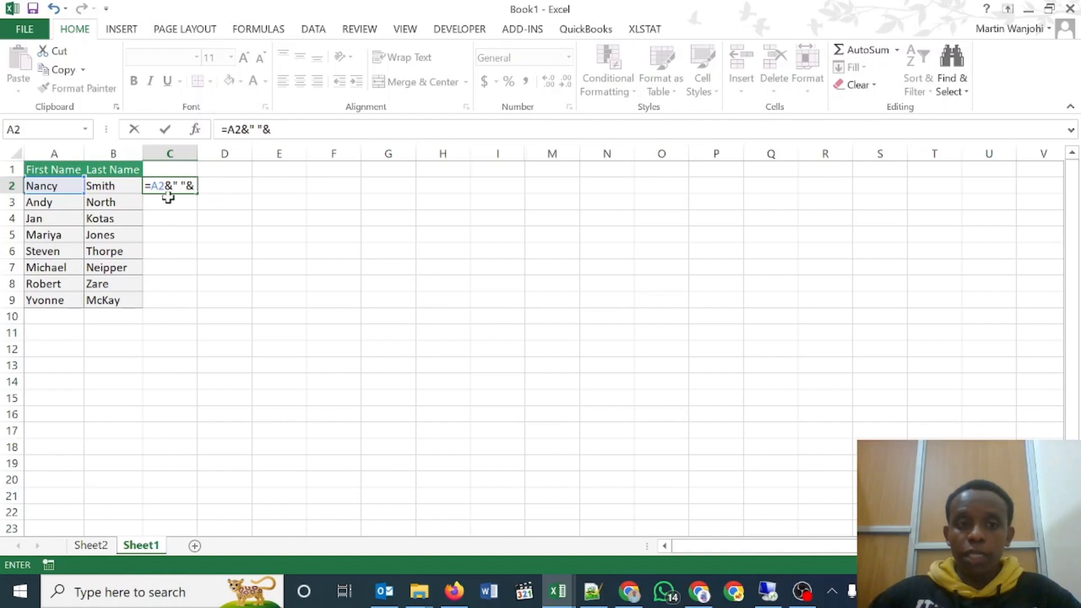
{"action": "left_click", "coordinate": [105, 181]}
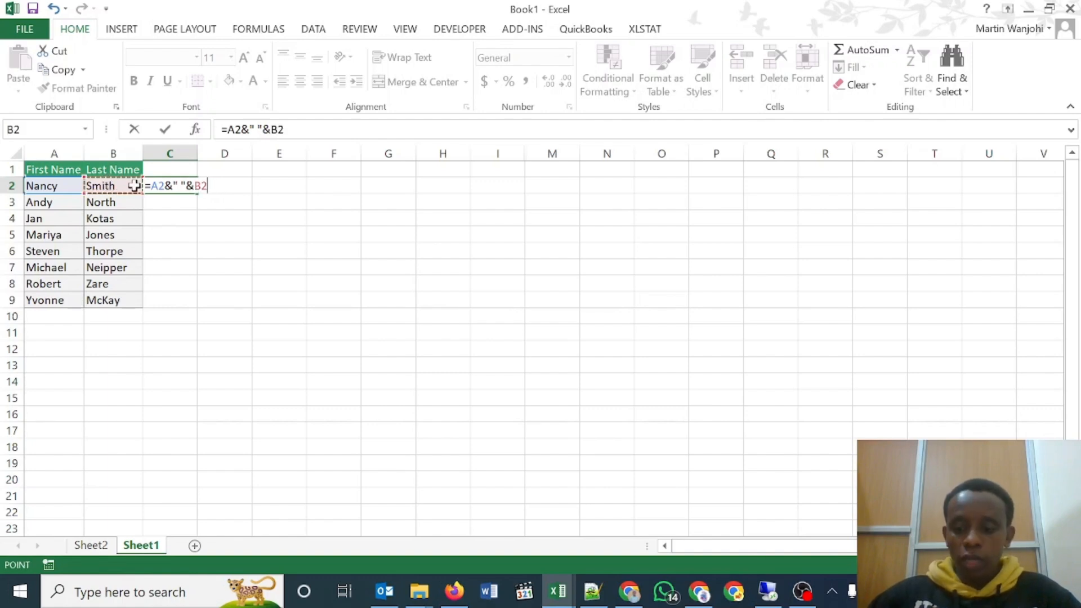
{"action": "key", "text": "Return"}
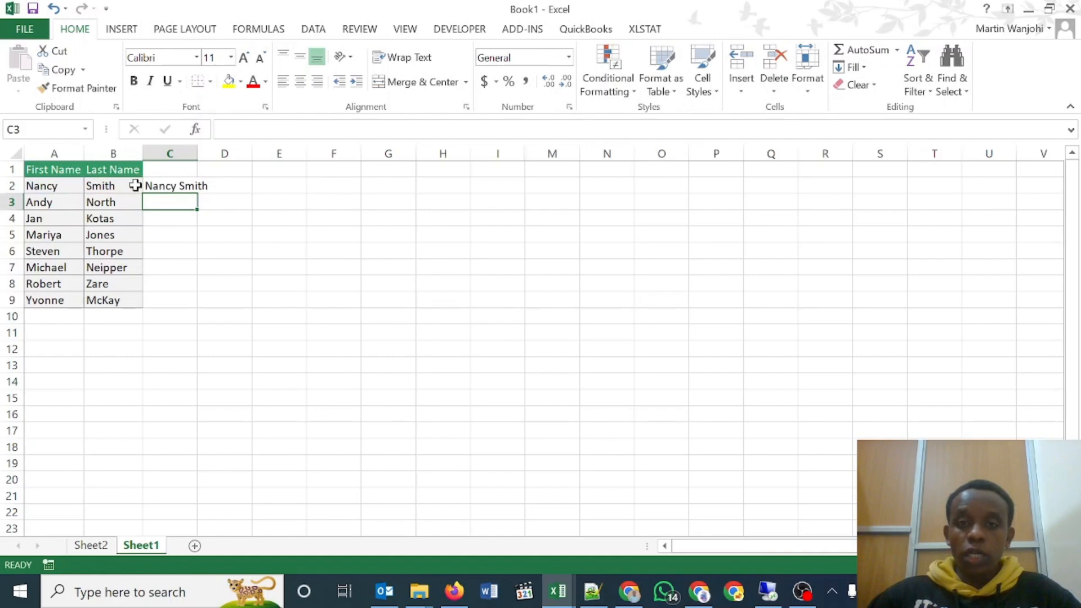
Fill the ampersand formula from C2 down through C9, and clear the contents of C2:C9
{"action": "left_click", "coordinate": [174, 185]}
{"action": "left_click", "coordinate": [174, 209]}
{"action": "left_click", "coordinate": [184, 186]}
{"action": "left_click_drag", "start_coordinate": [200, 196], "coordinate": [205, 313]}
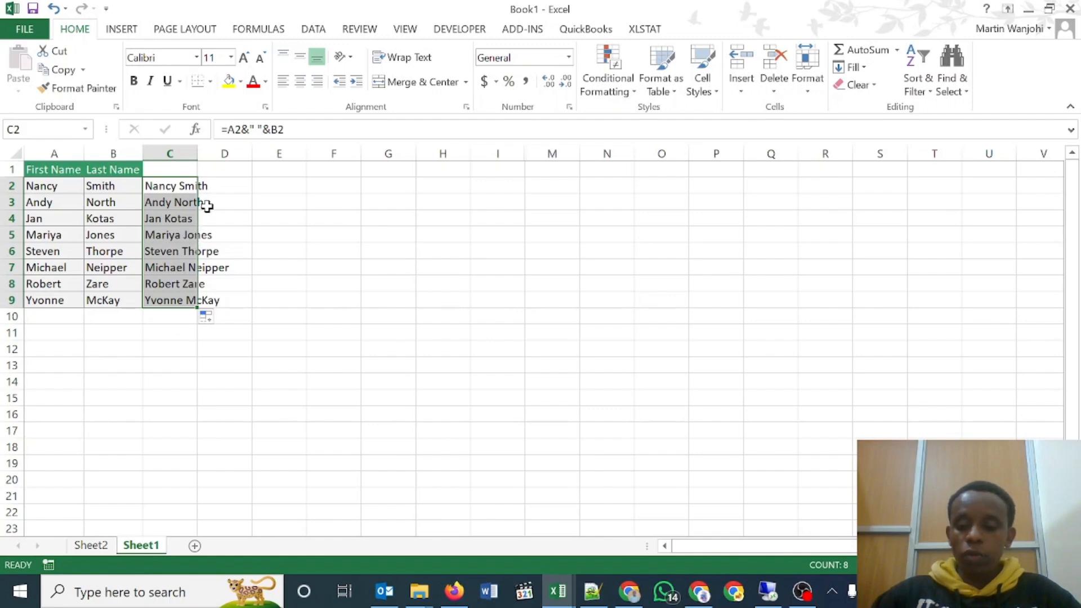
{"action": "key", "text": "Delete"}
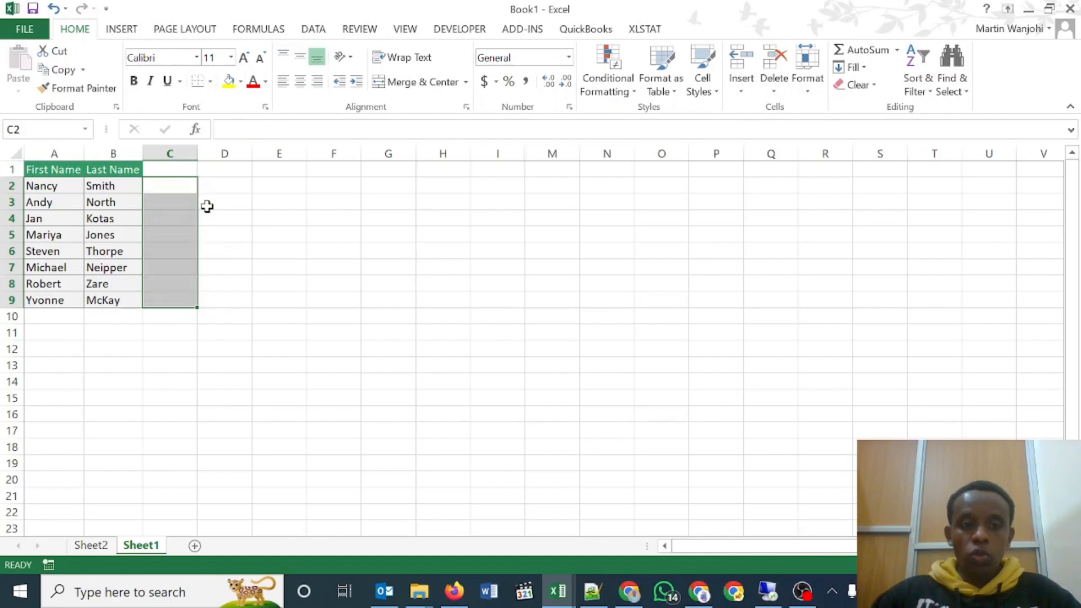
Insert the CONCATENATE function in C2 from the most recently used functions
{"action": "left_click", "coordinate": [157, 187]}
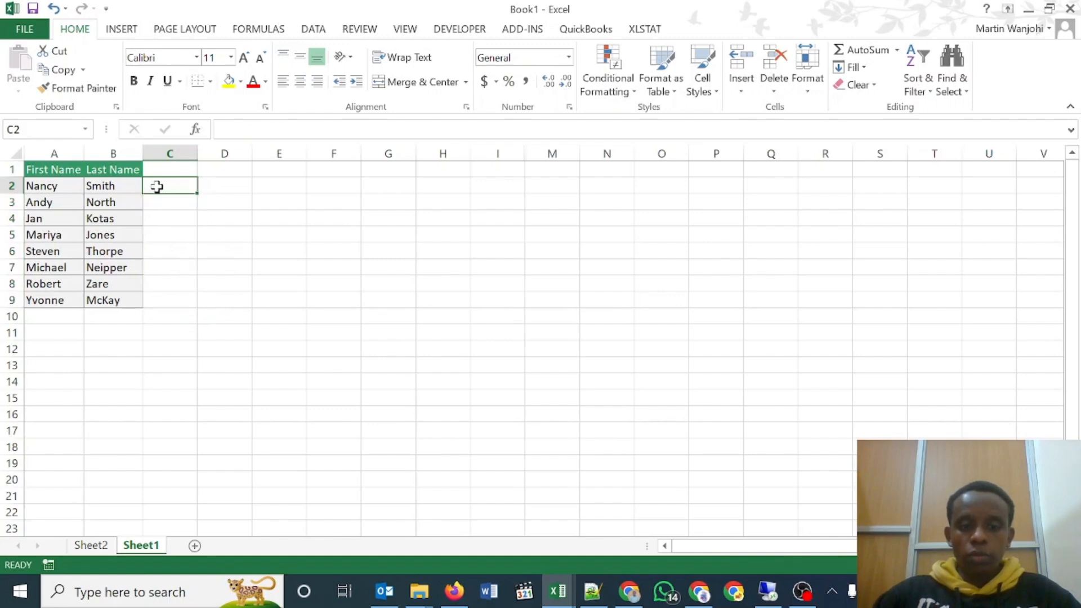
{"action": "left_click", "coordinate": [196, 130]}
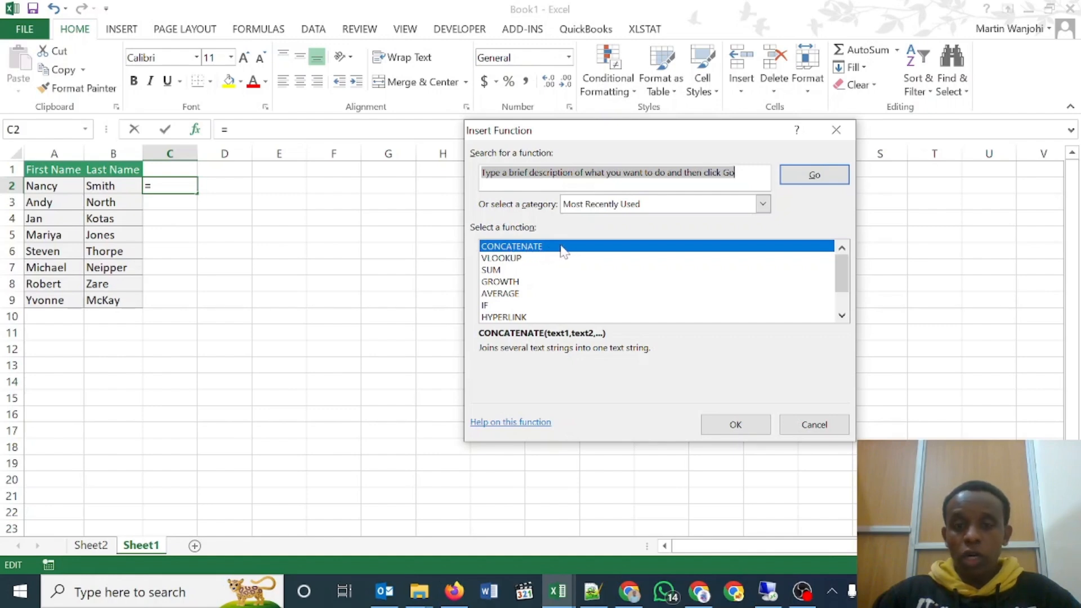
{"action": "left_click_drag", "start_coordinate": [590, 138], "coordinate": [580, 110]}
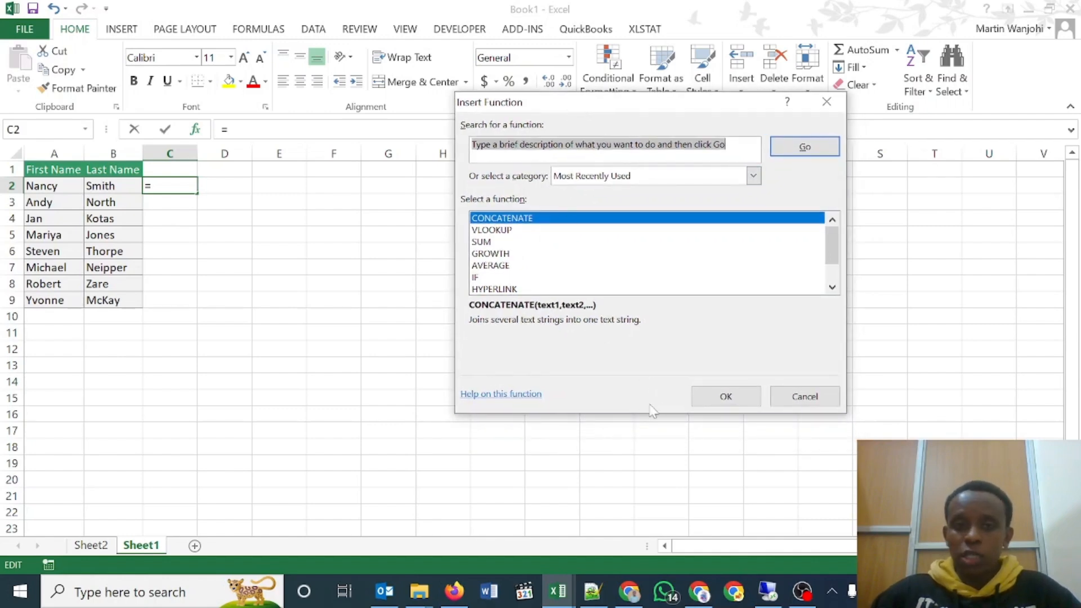
{"action": "left_click", "coordinate": [726, 396]}
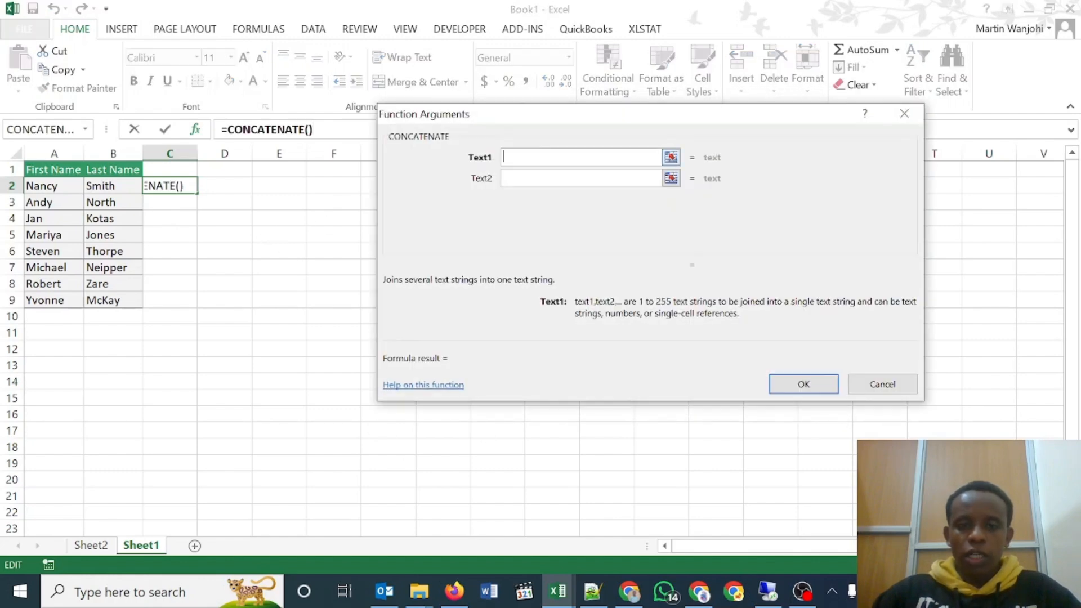
Set the CONCATENATE arguments Text1 to A2 and Text2 to B2
{"action": "left_click", "coordinate": [61, 188]}
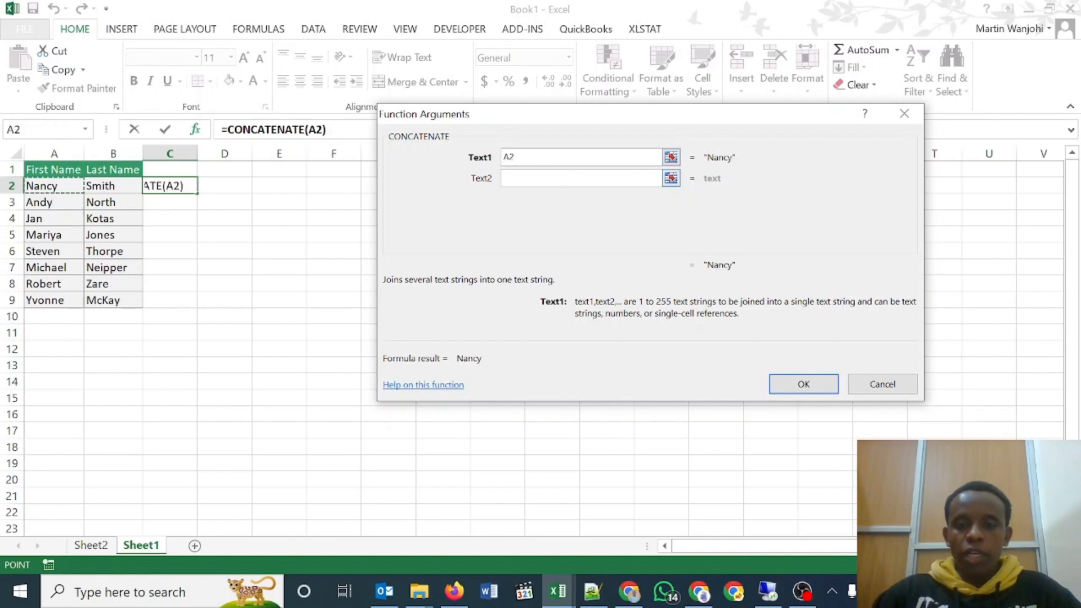
{"action": "key", "text": "Tab"}
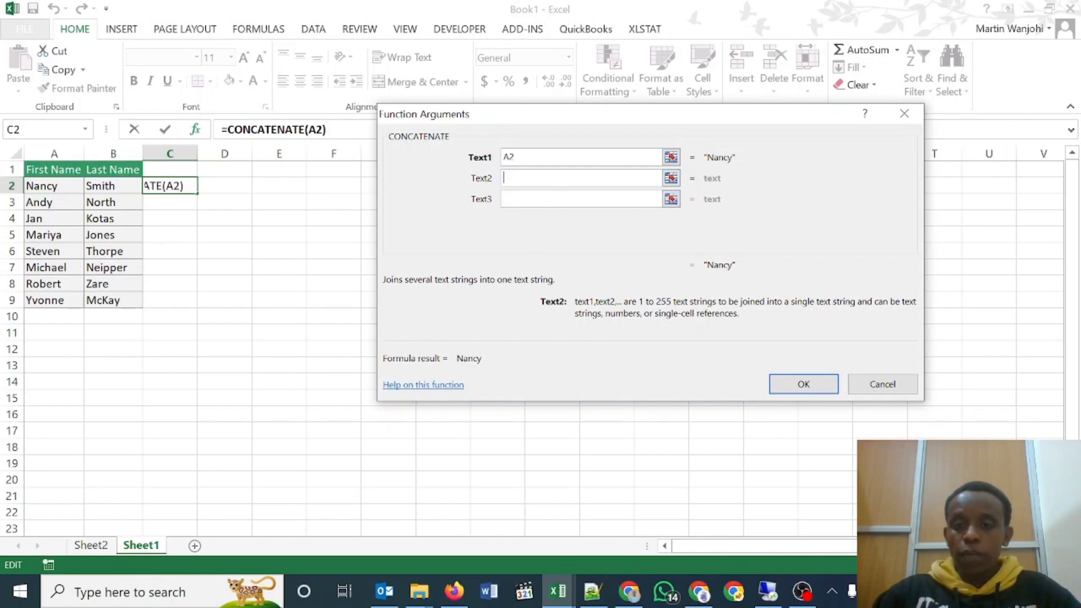
{"action": "left_click", "coordinate": [129, 185]}
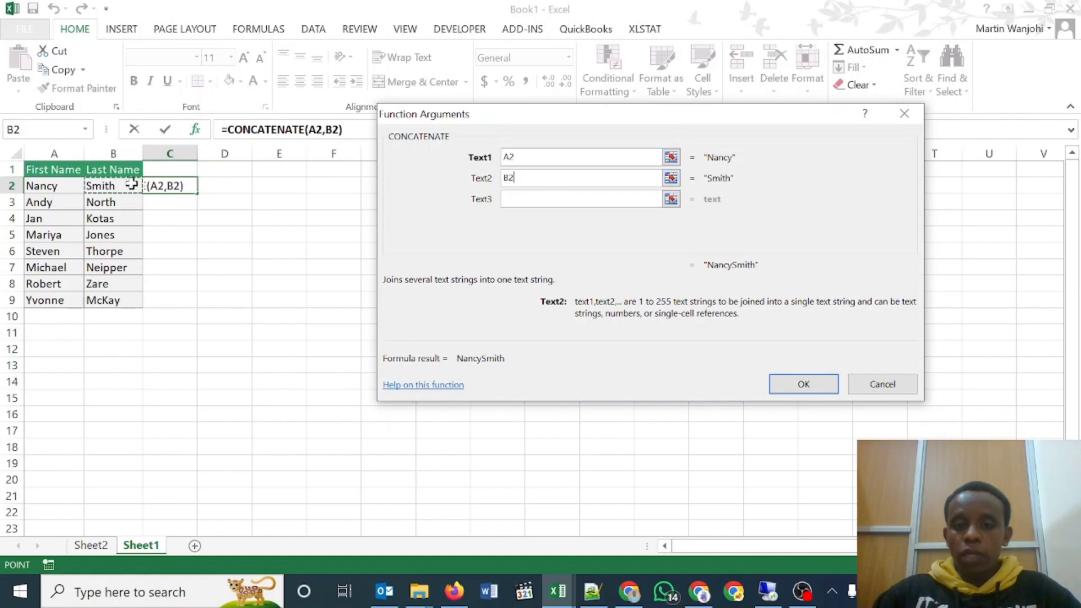
{"action": "left_click_drag", "start_coordinate": [561, 263], "coordinate": [586, 262]}
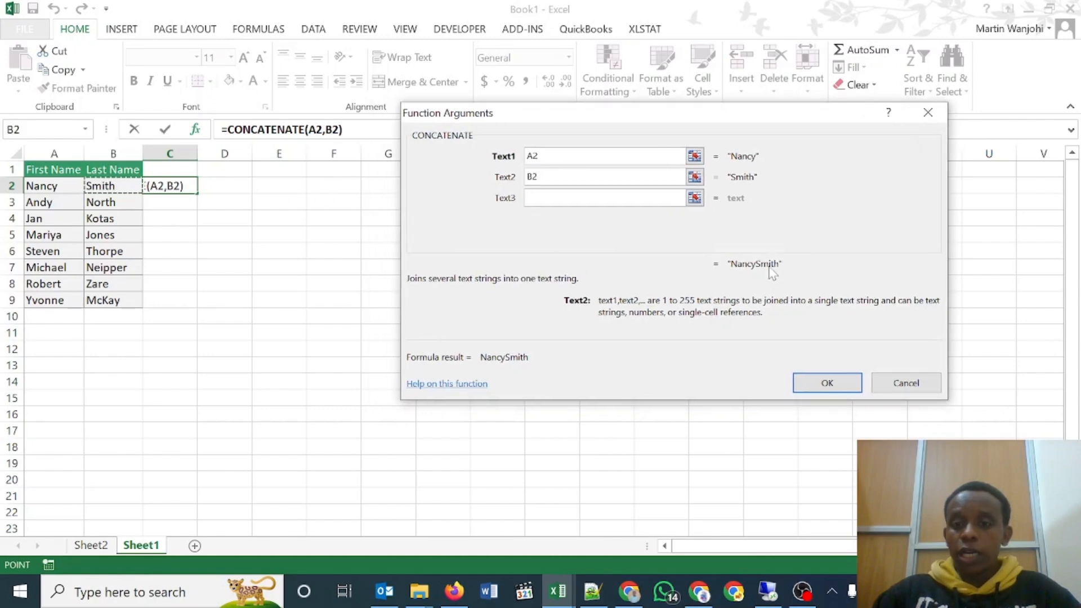
Clear the Text2 argument and set Text3 to B2
{"action": "left_click_drag", "start_coordinate": [544, 177], "coordinate": [452, 159]}
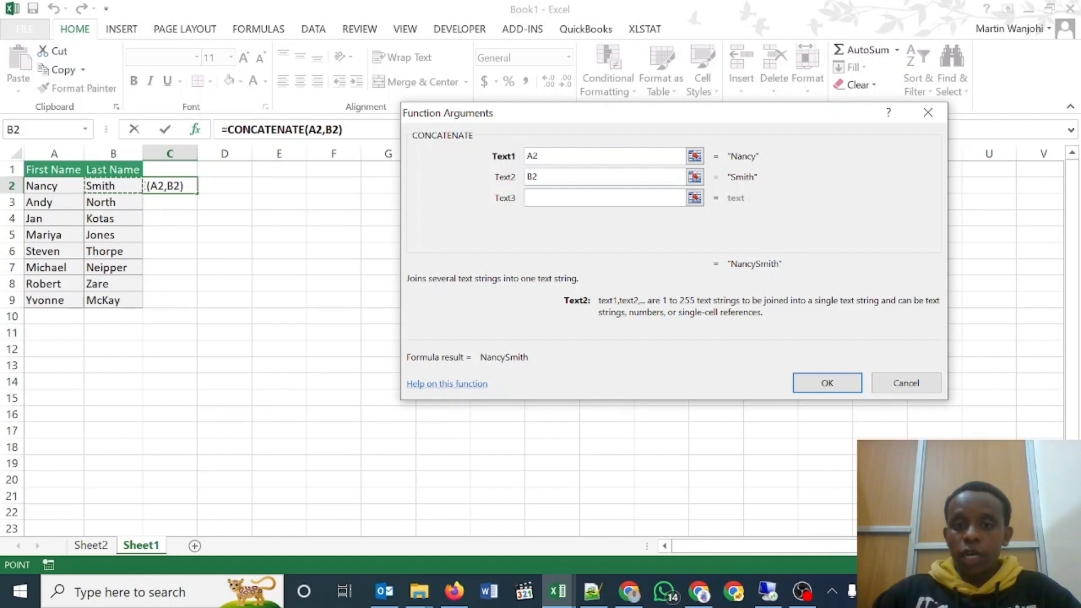
{"action": "key", "text": "BackSpace"}
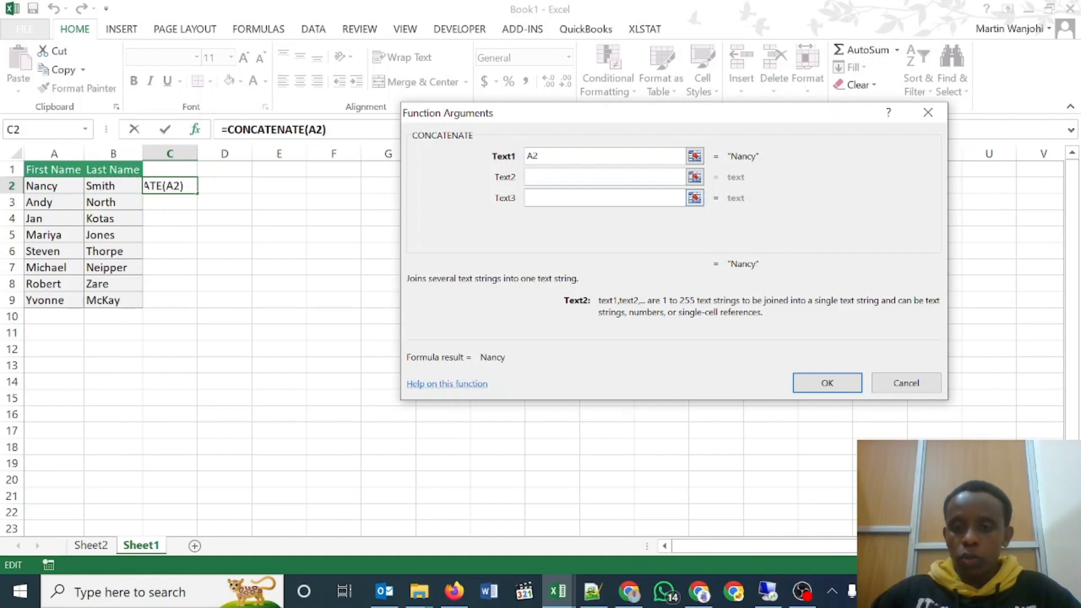
{"action": "key", "text": "Tab"}
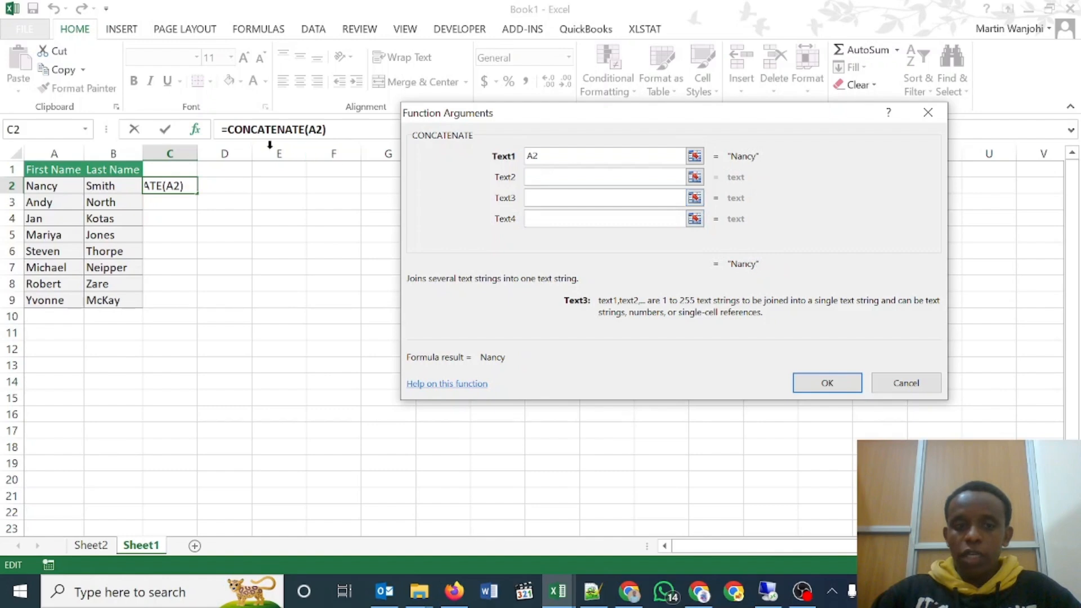
{"action": "left_click", "coordinate": [114, 193]}
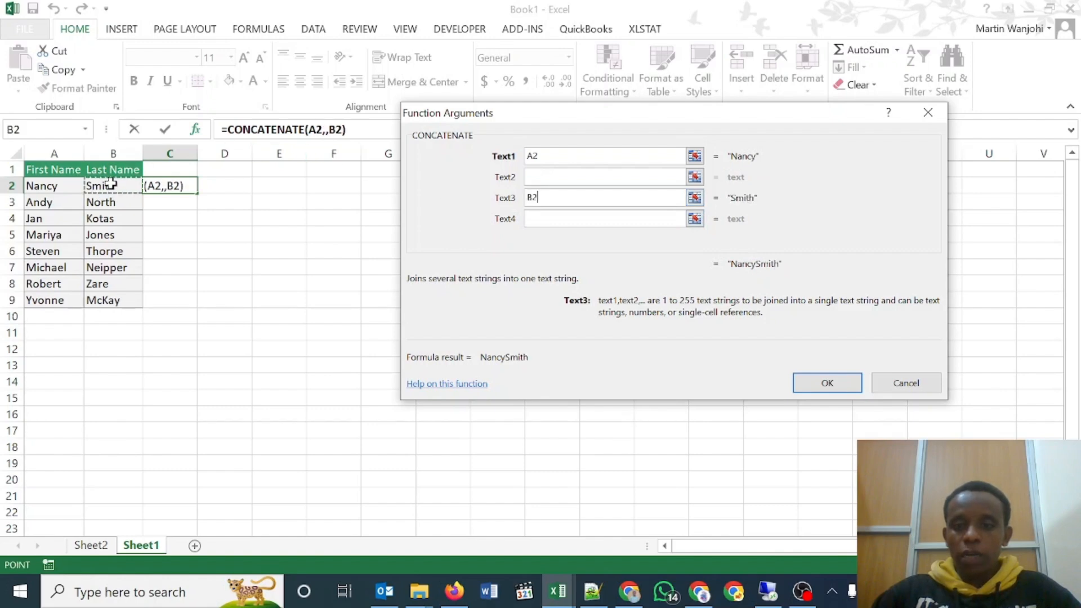
Set the Text2 argument to " " and fill the completed CONCATENATE formula from C2 down through C9
{"action": "left_click", "coordinate": [560, 180]}
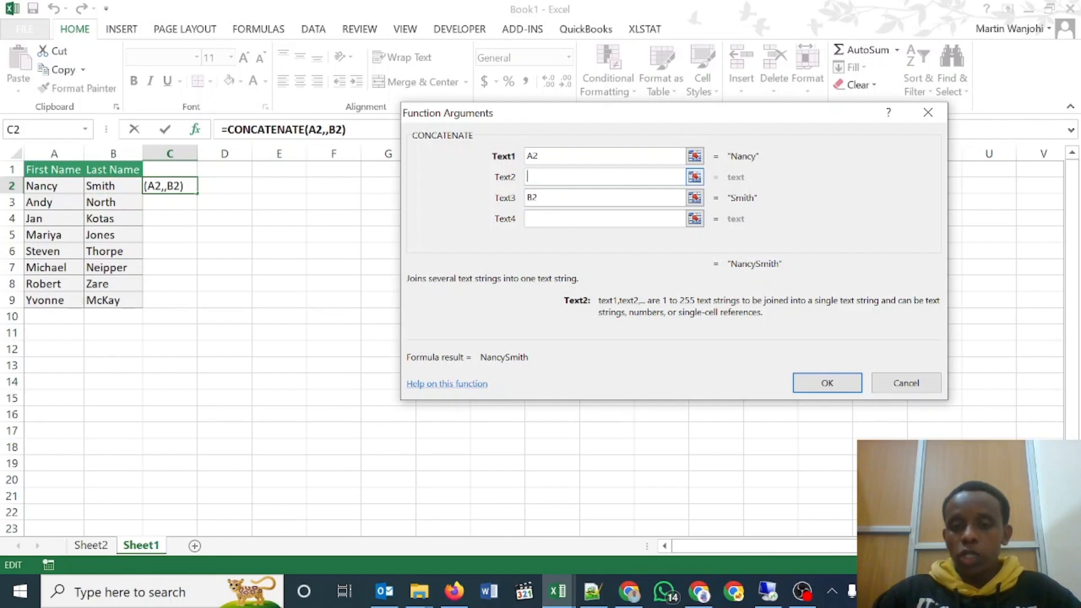
{"action": "left_click", "coordinate": [572, 220]}
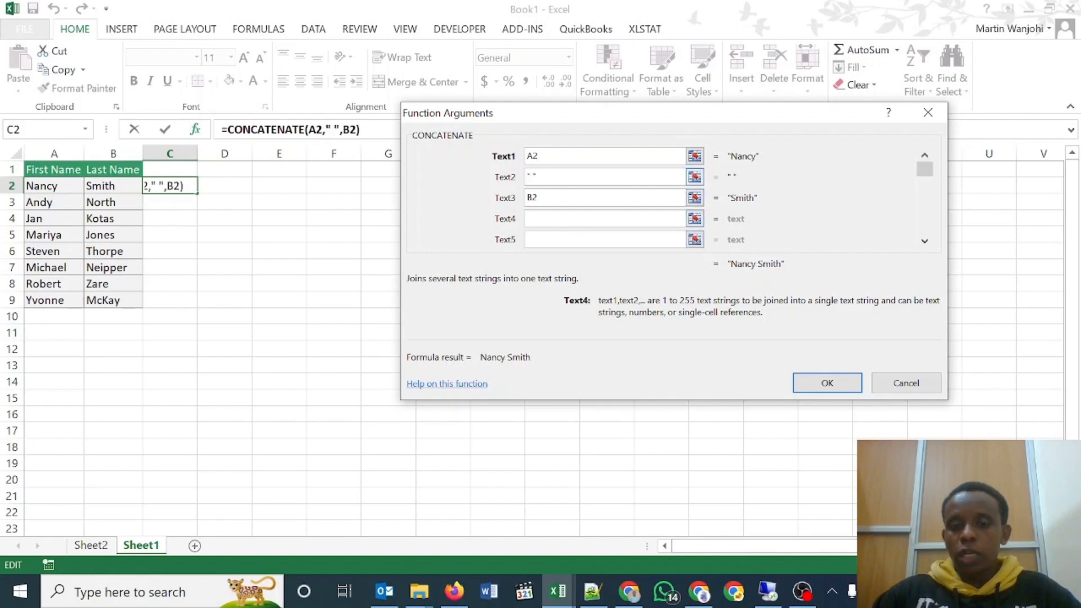
{"action": "left_click", "coordinate": [559, 178]}
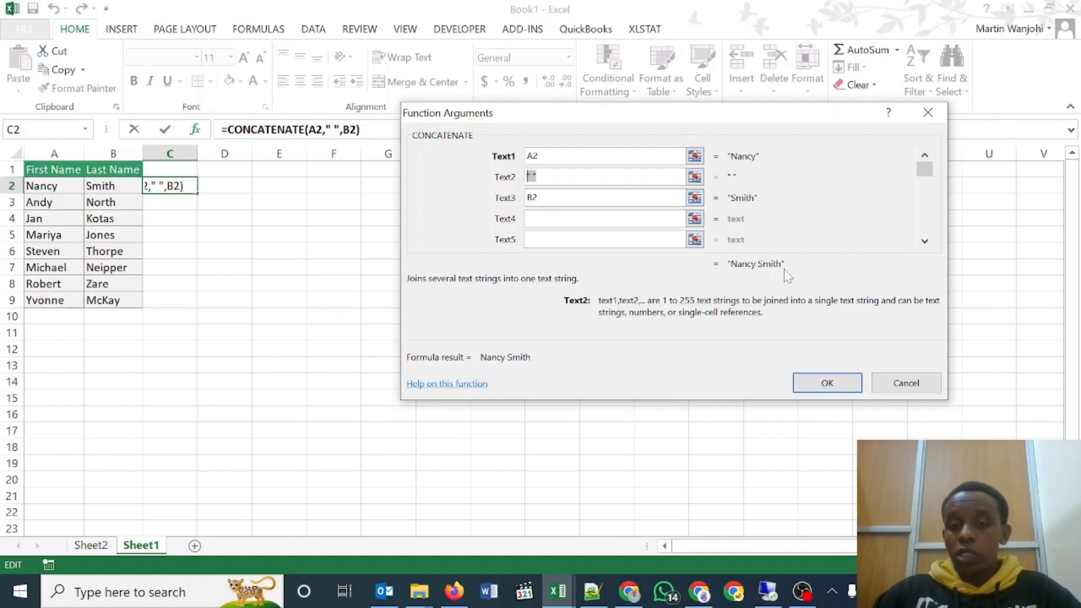
{"action": "left_click", "coordinate": [827, 383]}
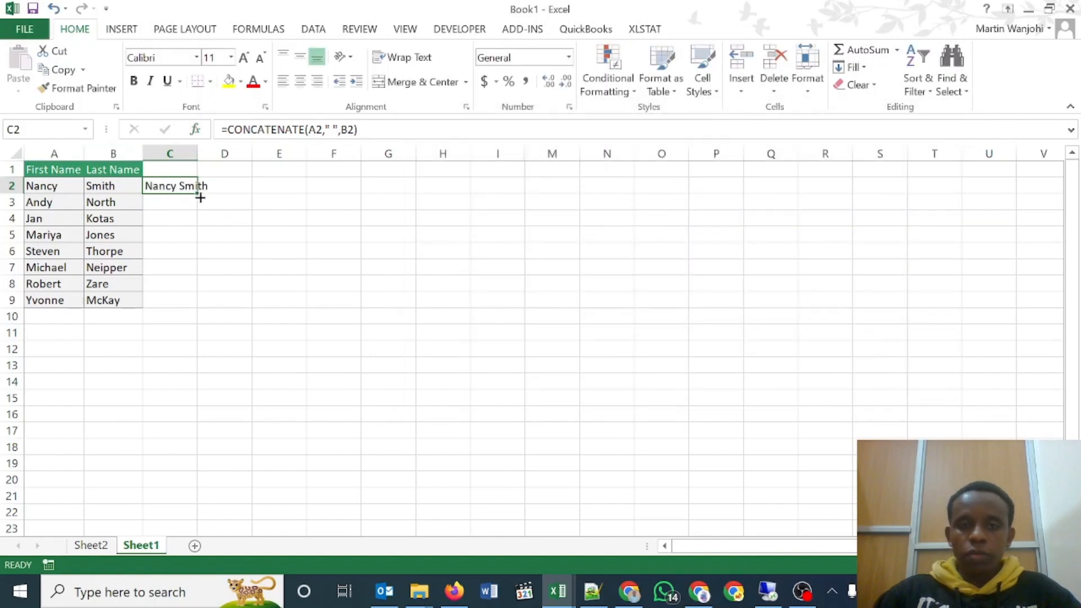
{"action": "left_click_drag", "start_coordinate": [200, 192], "coordinate": [208, 319]}
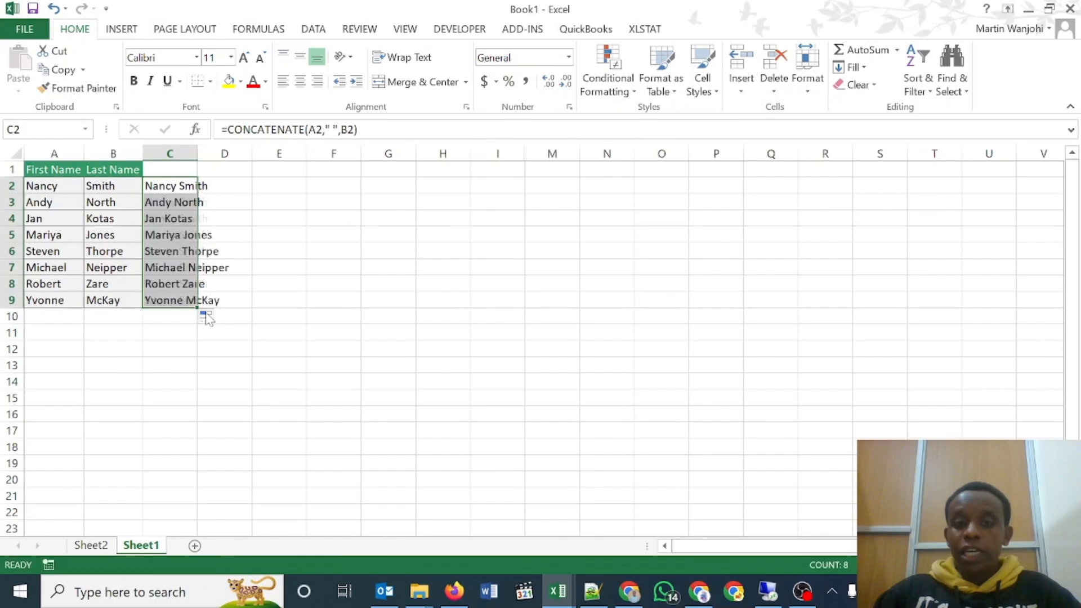
Enter the formula =CONCATENATE(A2," ",B2) in cell D2
{"action": "left_click", "coordinate": [222, 190]}
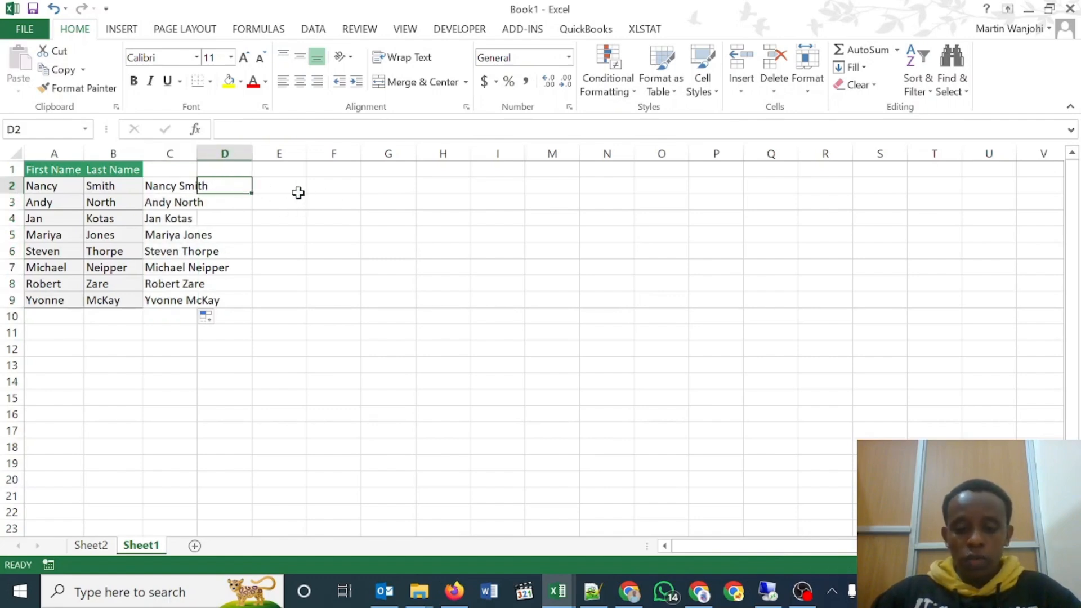
{"action": "type", "text": "=con"}
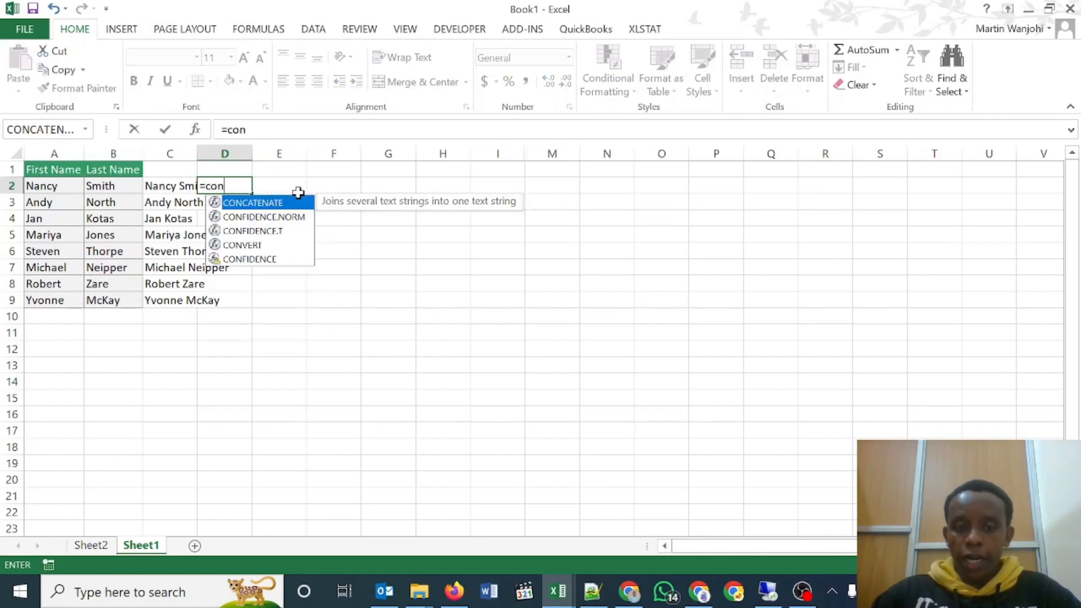
{"action": "double_click", "coordinate": [250, 202]}
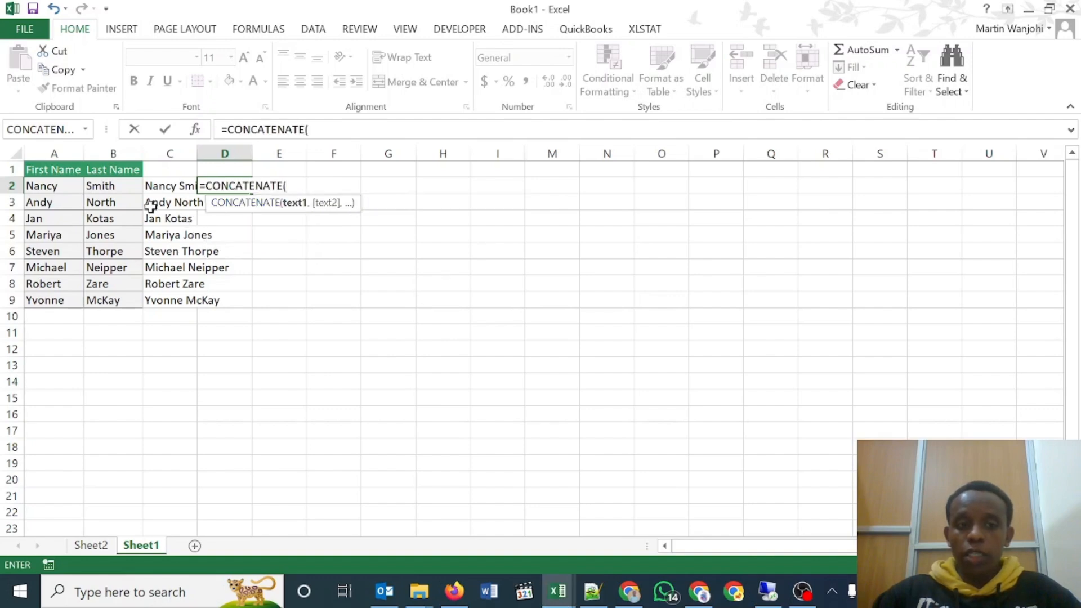
{"action": "left_click", "coordinate": [62, 186]}
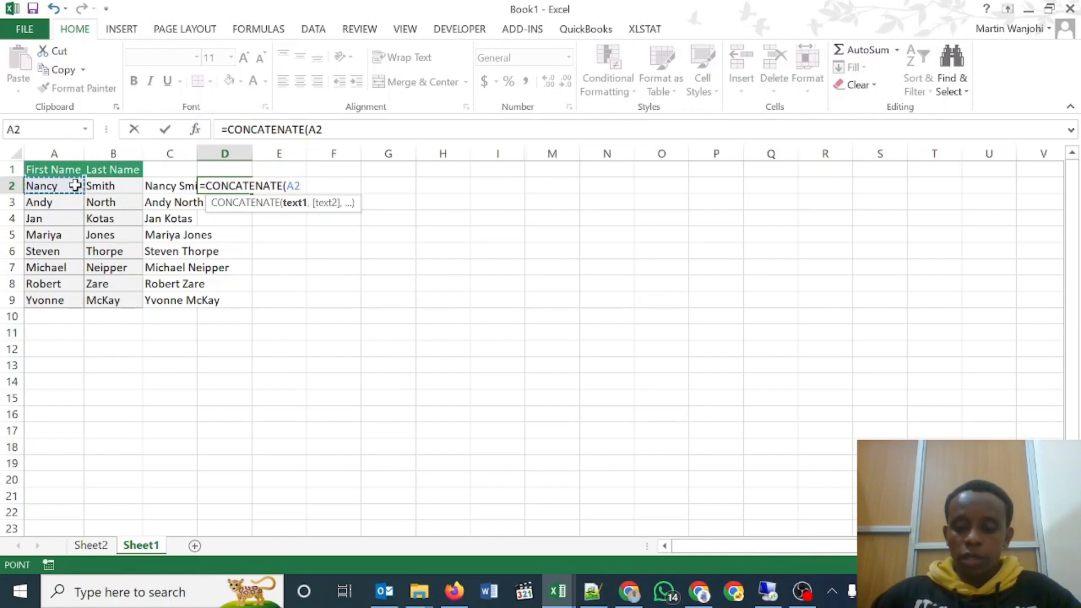
{"action": "type", "text": ","}
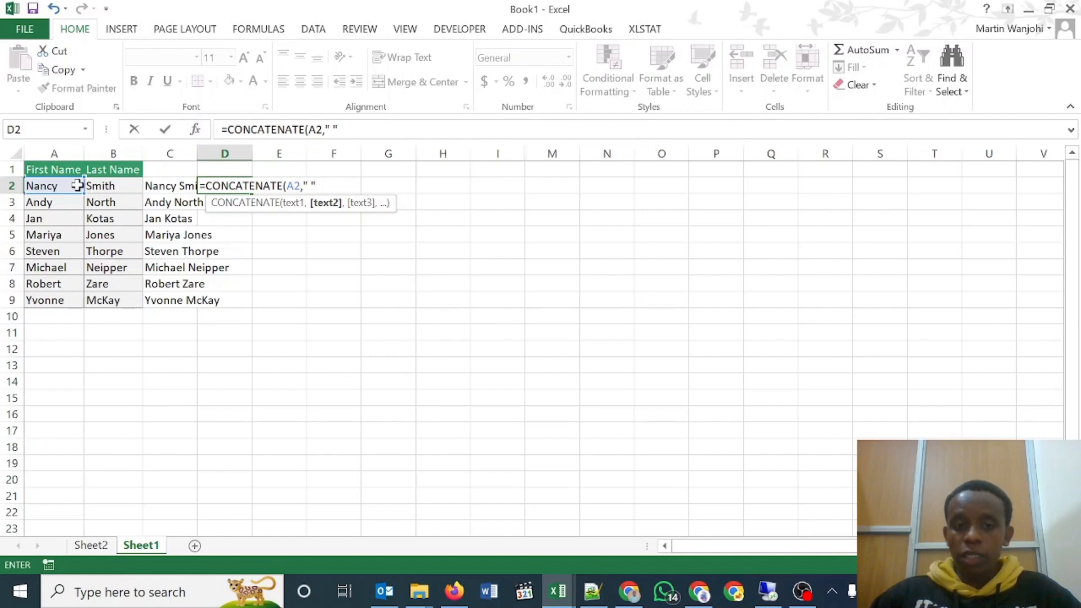
{"action": "type", "text": ","}
{"action": "left_click", "coordinate": [129, 183]}
{"action": "key", "text": "Return"}
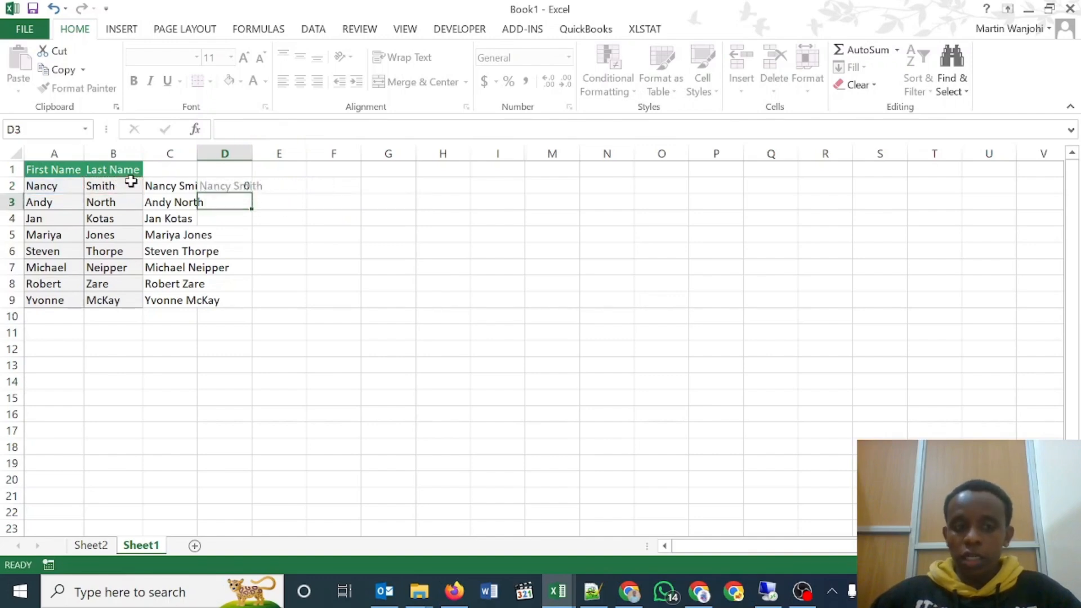
Fill the CONCATENATE formula from D2 down through D9
{"action": "key", "text": "Left"}
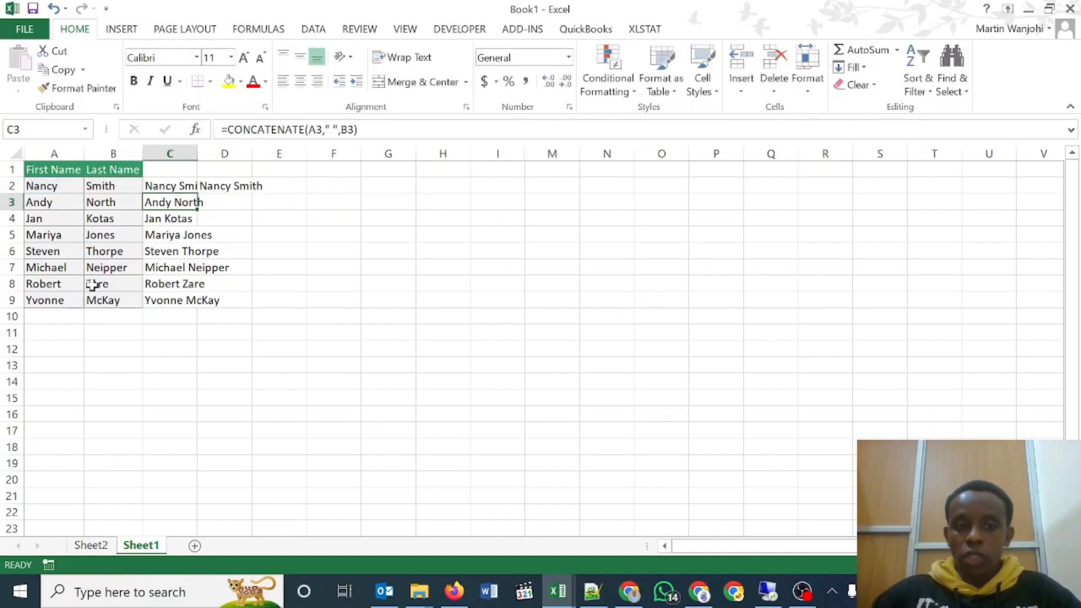
{"action": "left_click", "coordinate": [220, 181]}
{"action": "left_click_drag", "start_coordinate": [254, 192], "coordinate": [265, 310]}
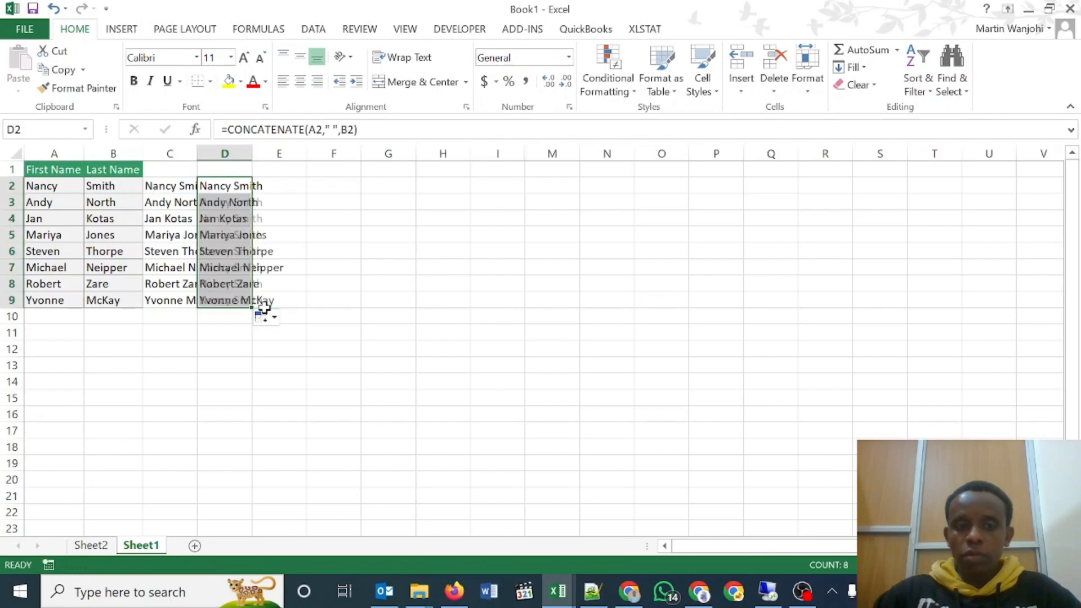
{"action": "left_click", "coordinate": [243, 183]}
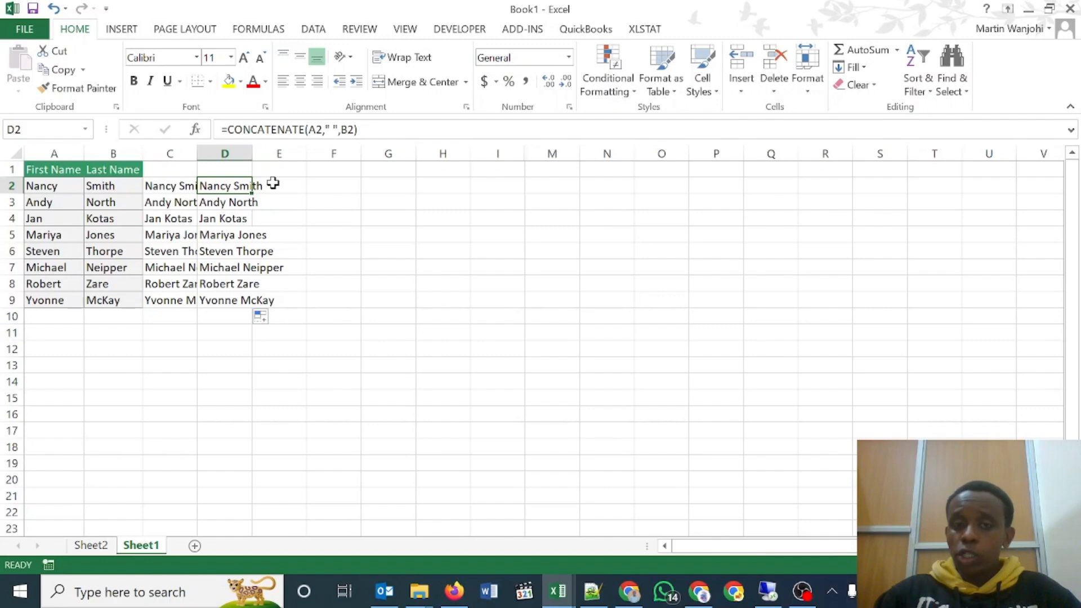
Enter the formula =CONCATENATE(A2&" "&B2) in cell E2
{"action": "left_click", "coordinate": [271, 185]}
{"action": "type", "text": "=conc"}
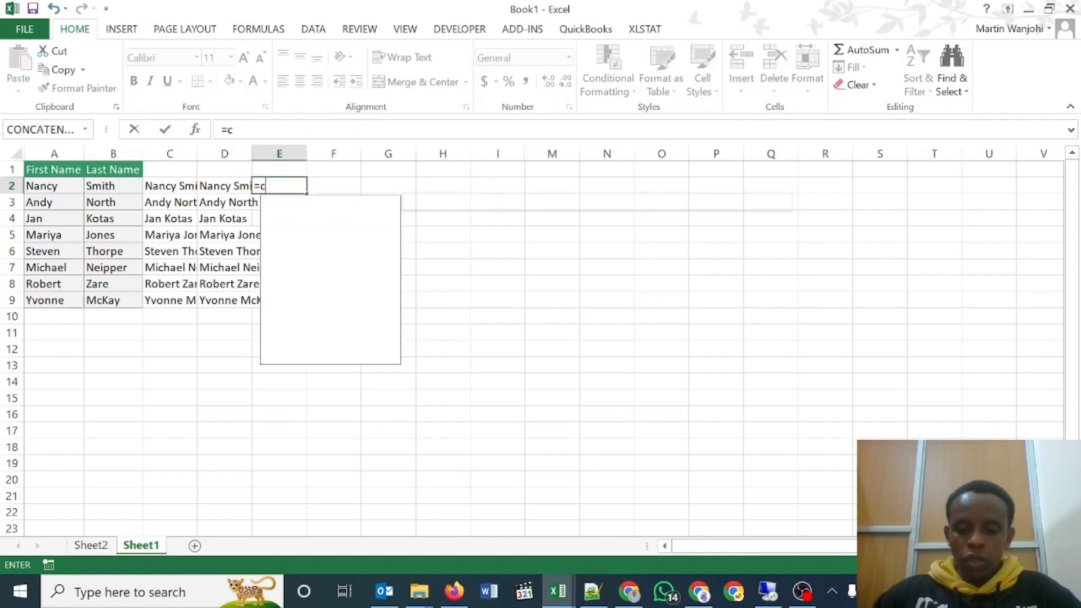
{"action": "key", "text": "Tab"}
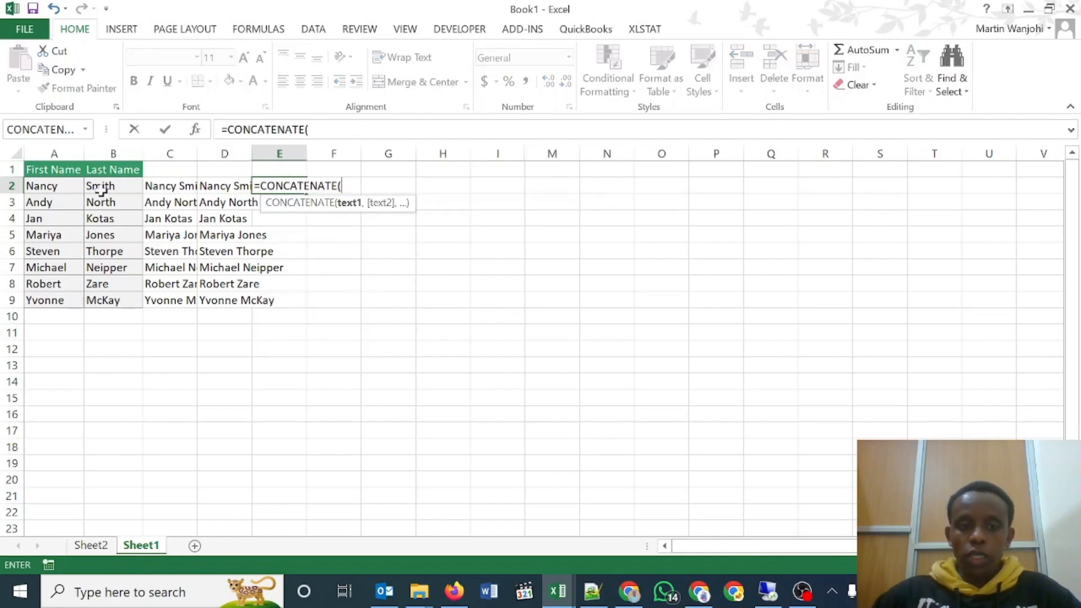
{"action": "left_click", "coordinate": [70, 185]}
{"action": "type", "text": "&\" "}
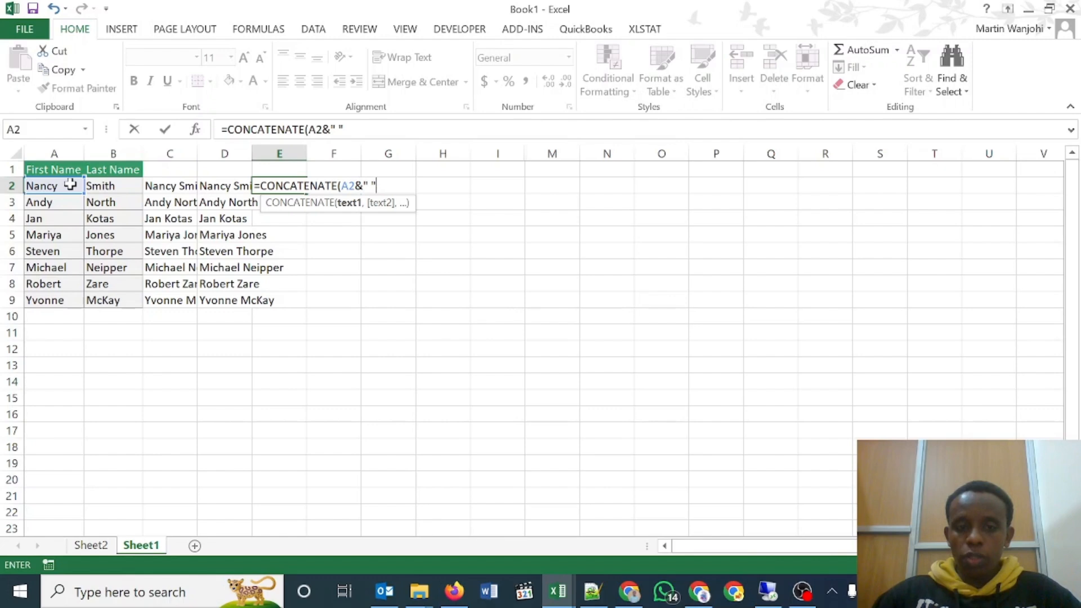
{"action": "type", "text": "\"&"}
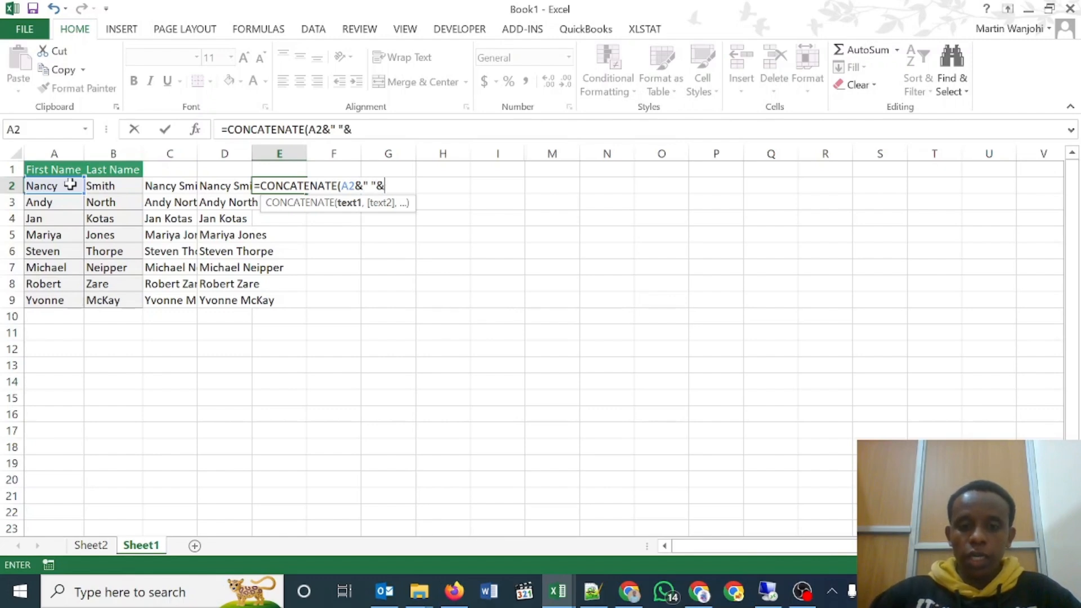
{"action": "left_click", "coordinate": [116, 184]}
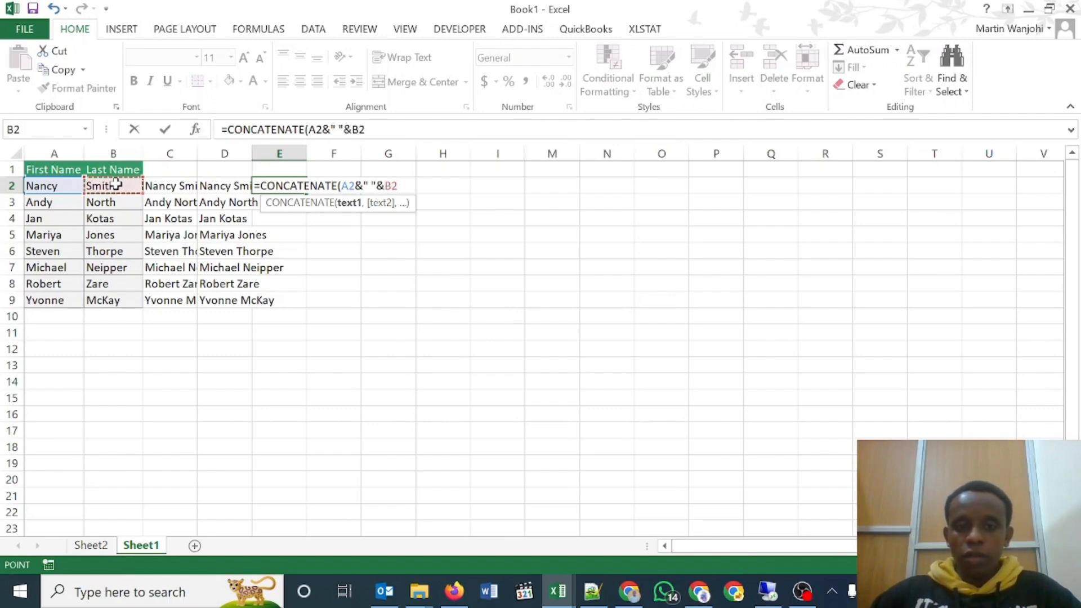
{"action": "type", "text": ")"}
{"action": "key", "text": "Return"}
Fill the formula from E2 down through E9, using the adjacent column to find the last data row
{"action": "key", "text": "Left"}
{"action": "key", "text": "ctrl+Down"}
{"action": "key", "text": "Right"}
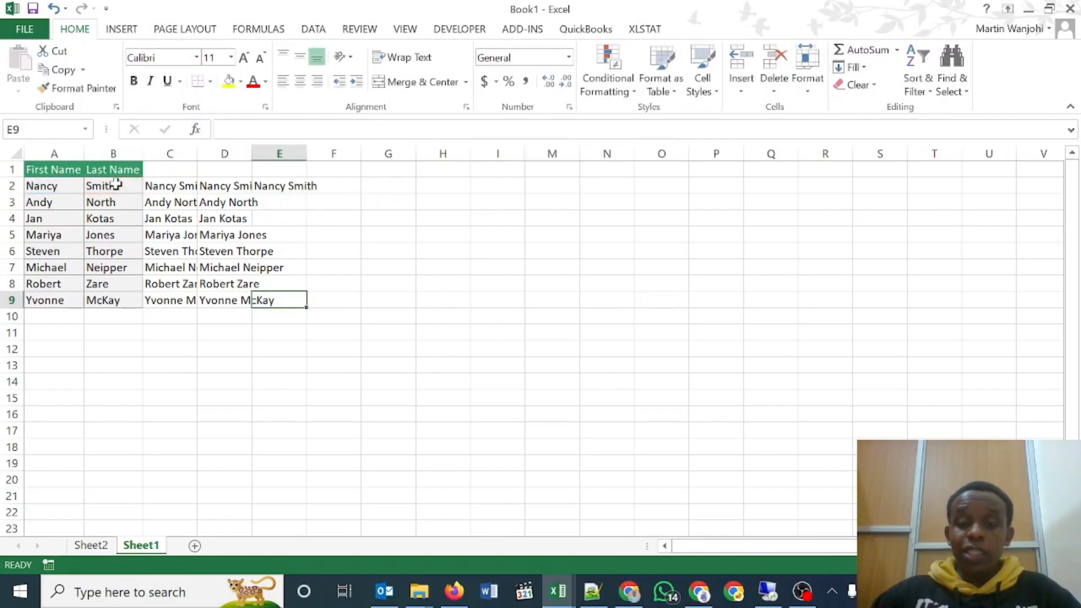
{"action": "key", "text": "ctrl+shift+Up"}
{"action": "key", "text": "ctrl+d"}
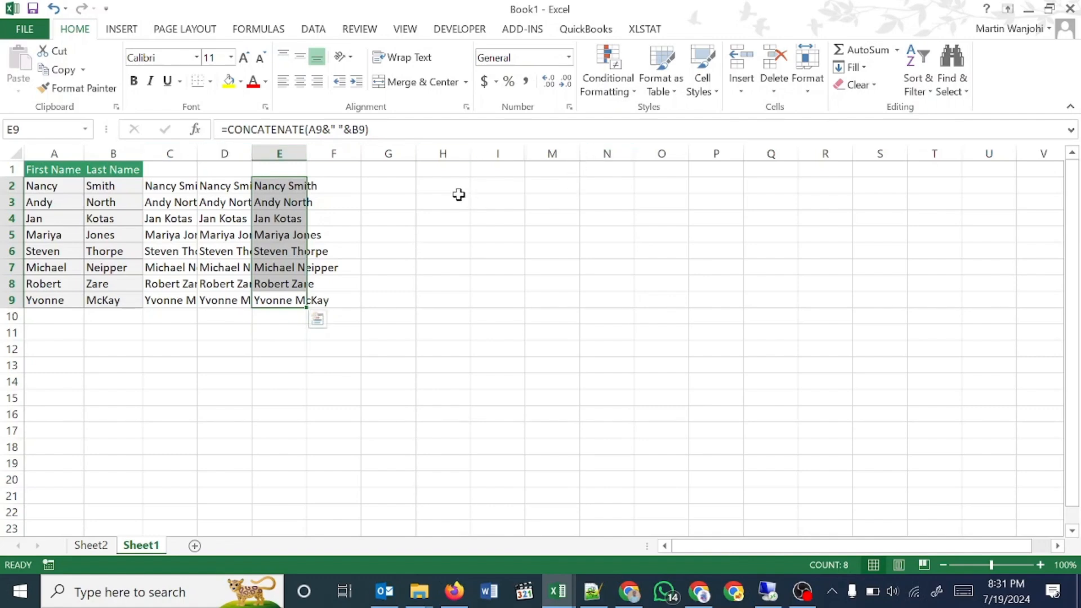
Enter sample numbers: 3435 in G2, 232 in G3, 232 in H2 and 534 in H3
{"action": "left_click", "coordinate": [406, 186]}
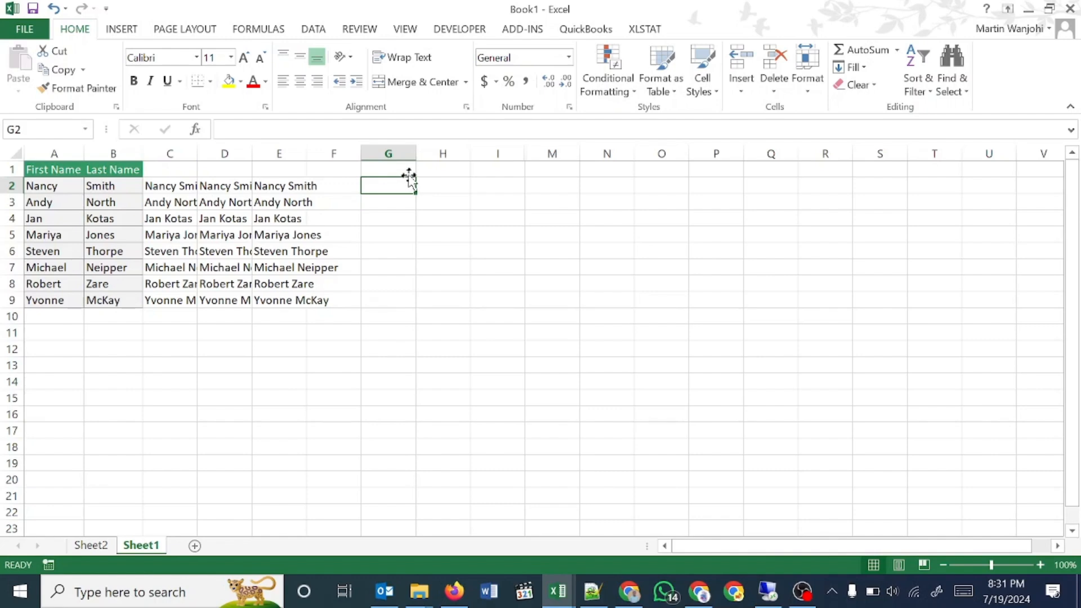
{"action": "type", "text": "3435"}
{"action": "key", "text": "Return"}
{"action": "type", "text": "232"}
{"action": "key", "text": "Return"}
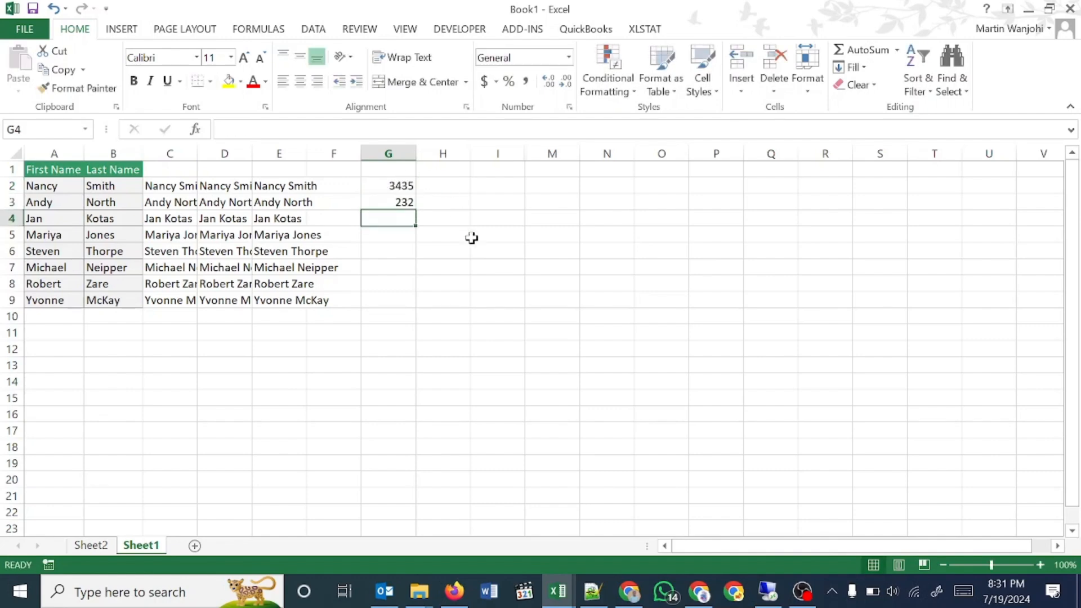
{"action": "left_click", "coordinate": [450, 186]}
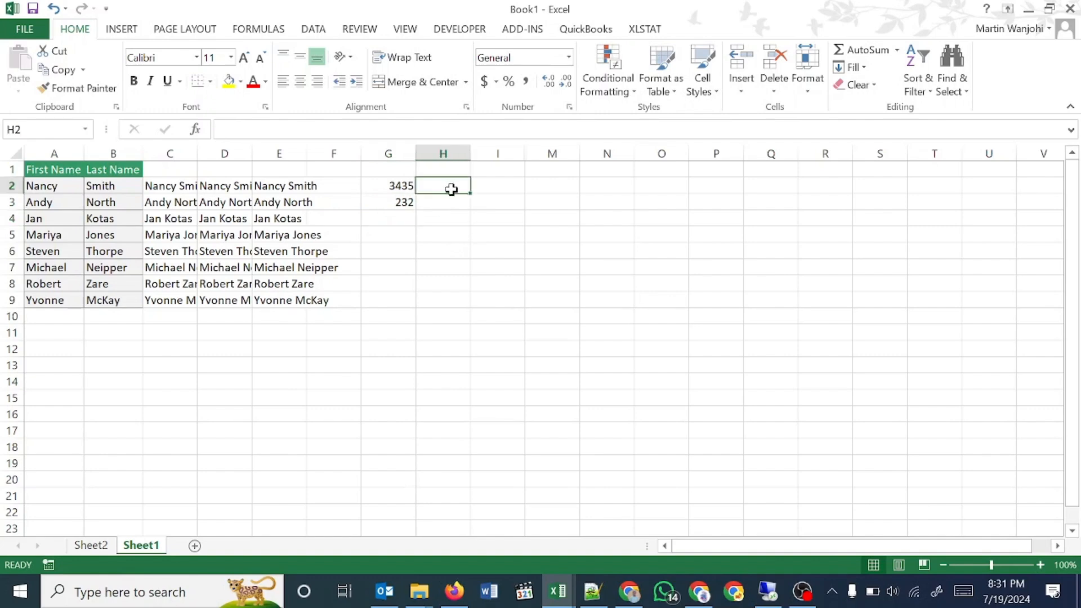
{"action": "type", "text": "232"}
{"action": "left_click", "coordinate": [454, 202]}
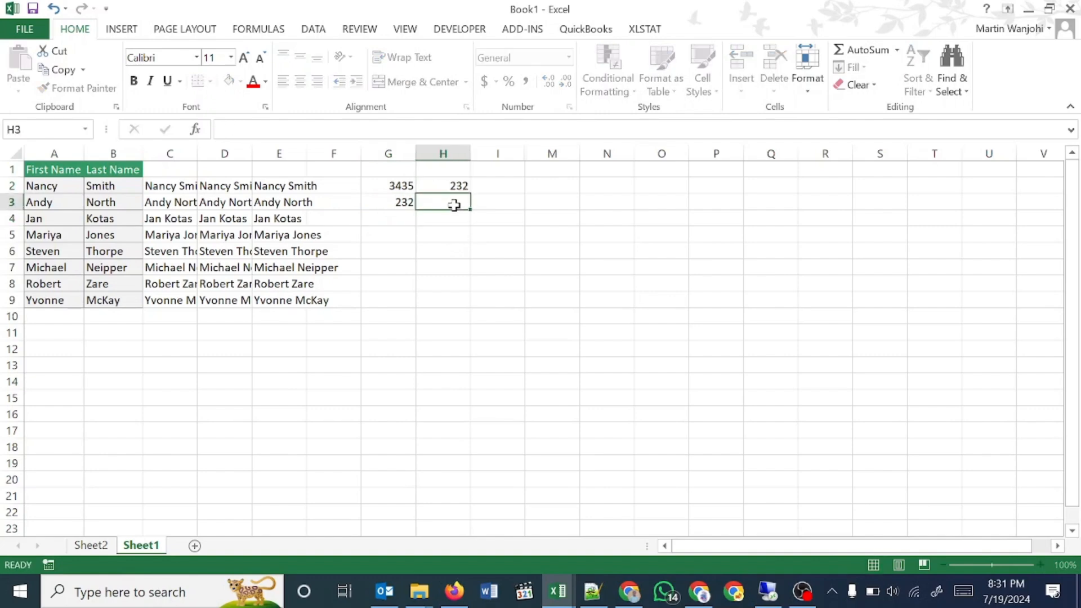
{"action": "type", "text": "534"}
{"action": "left_click", "coordinate": [500, 202]}
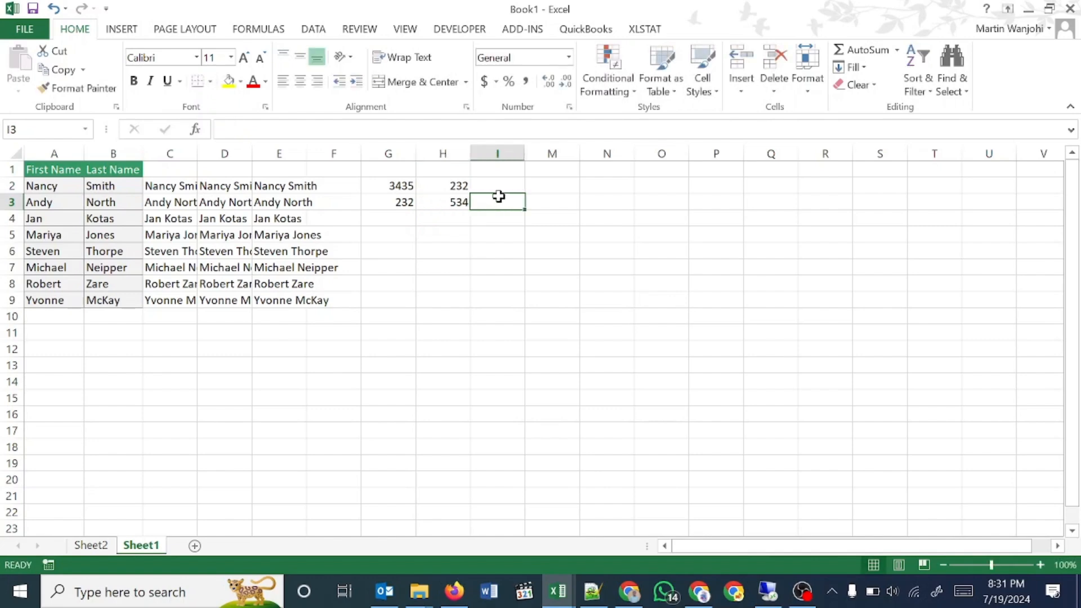
Enter the formula =CONCATENATE(G2," ",H2) in cell I2
{"action": "left_click", "coordinate": [500, 186]}
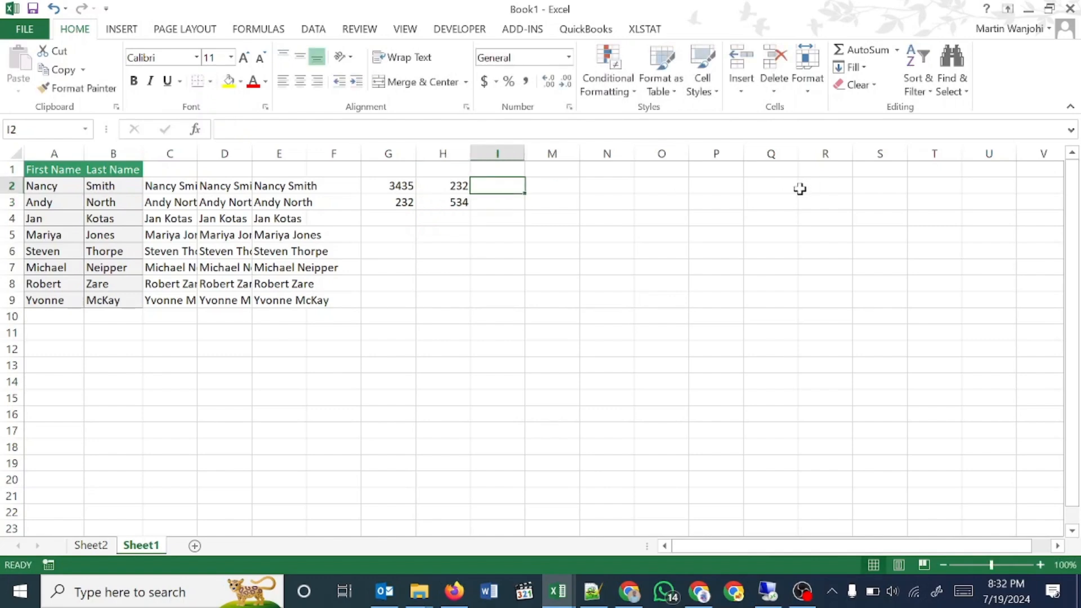
{"action": "type", "text": "=con"}
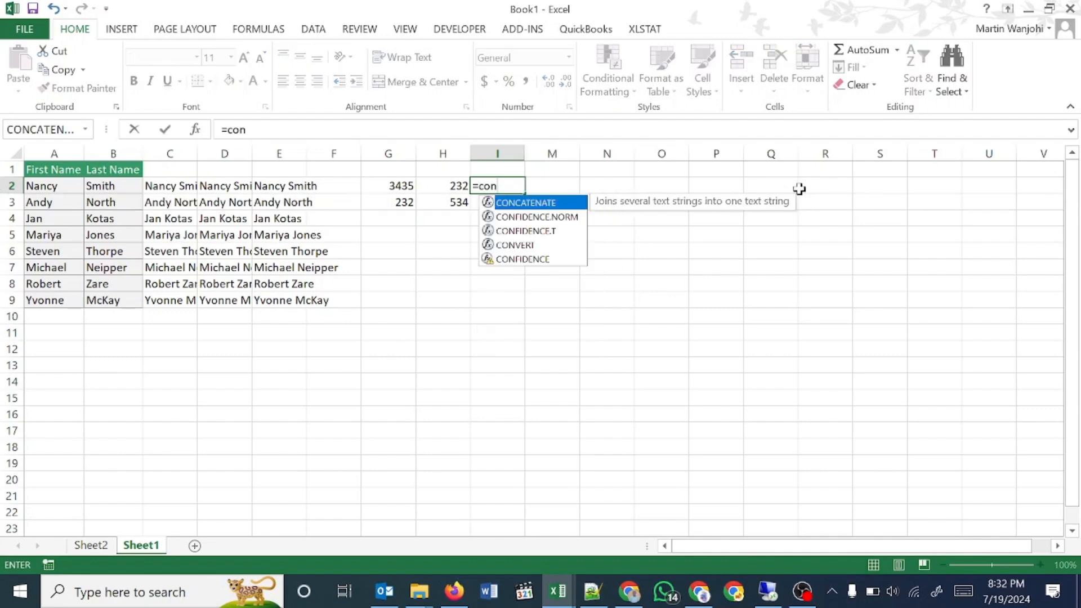
{"action": "key", "text": "Tab"}
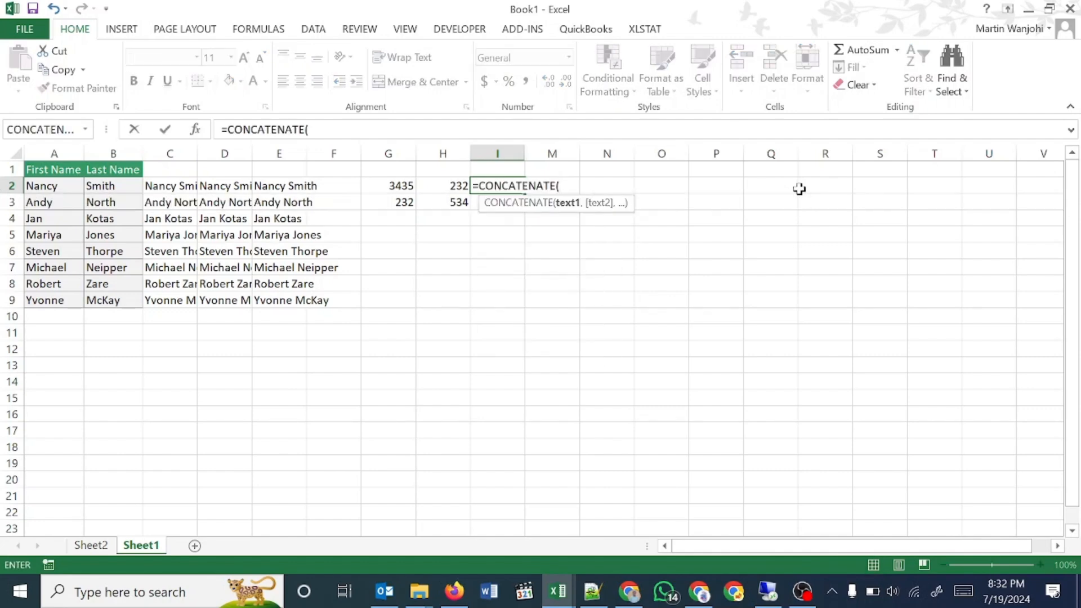
{"action": "left_click", "coordinate": [400, 176]}
{"action": "left_click", "coordinate": [401, 179]}
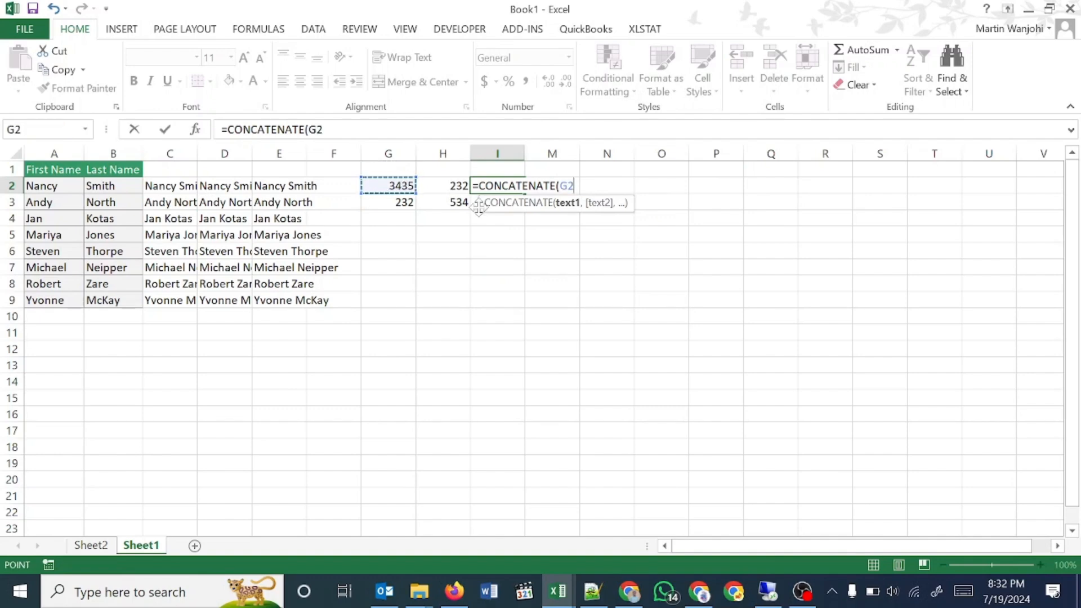
{"action": "type", "text": "<"}
{"action": "type", "text": ","}
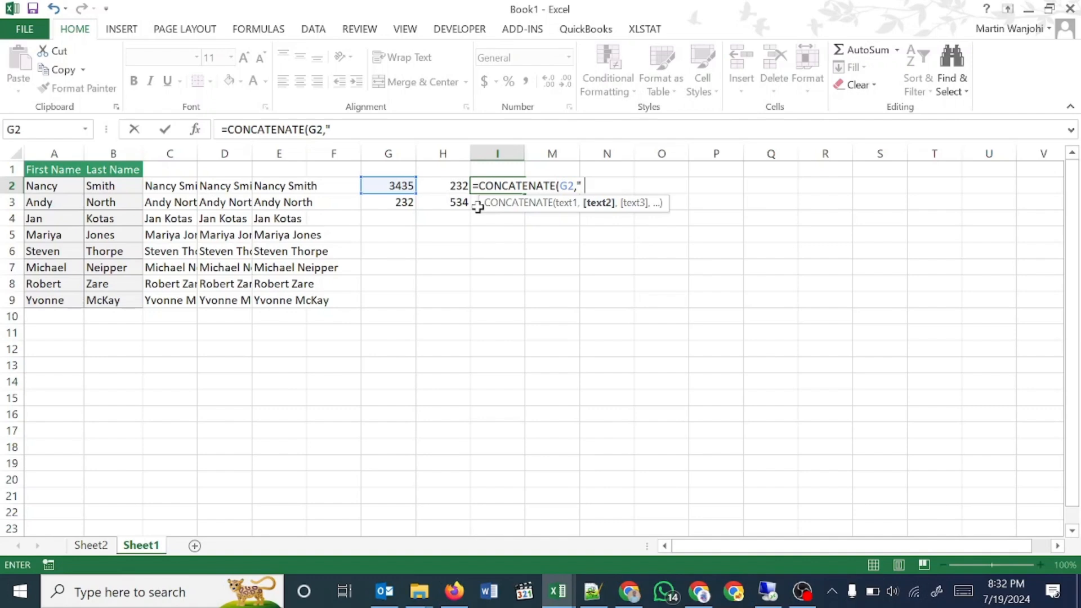
{"action": "type", "text": ","}
{"action": "key", "text": "Left"}
{"action": "type", "text": ")"}
{"action": "key", "text": "Return"}
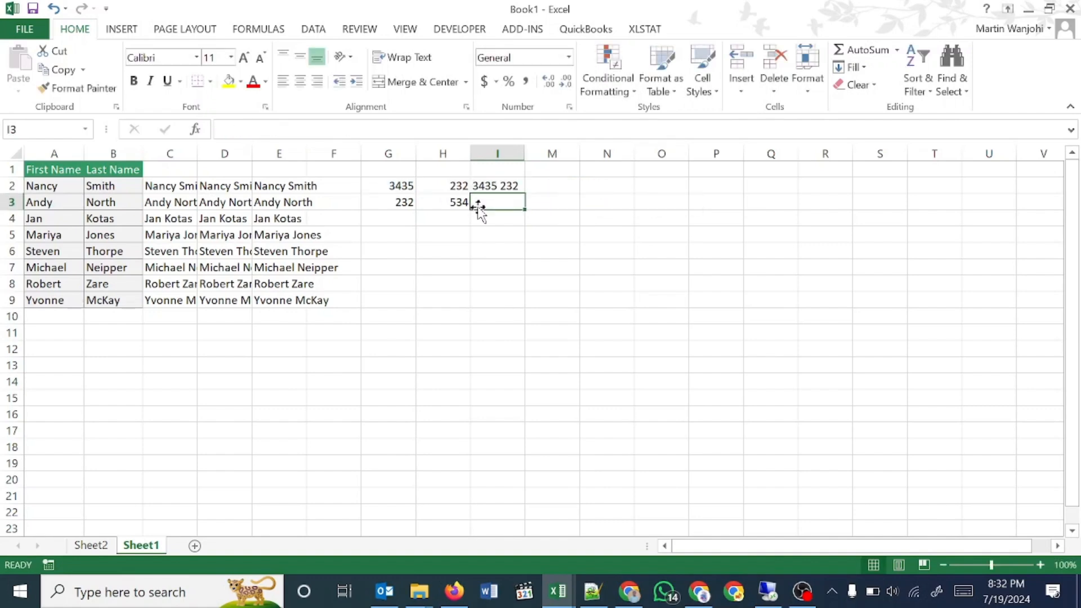
Delete the " " text from the formula in I2 to make it =CONCATENATE(G2,,H2), and fill it down to I3
{"action": "left_click_drag", "start_coordinate": [506, 208], "coordinate": [506, 194]}
{"action": "left_click_drag", "start_coordinate": [505, 185], "coordinate": [503, 200]}
{"action": "left_click", "coordinate": [506, 184]}
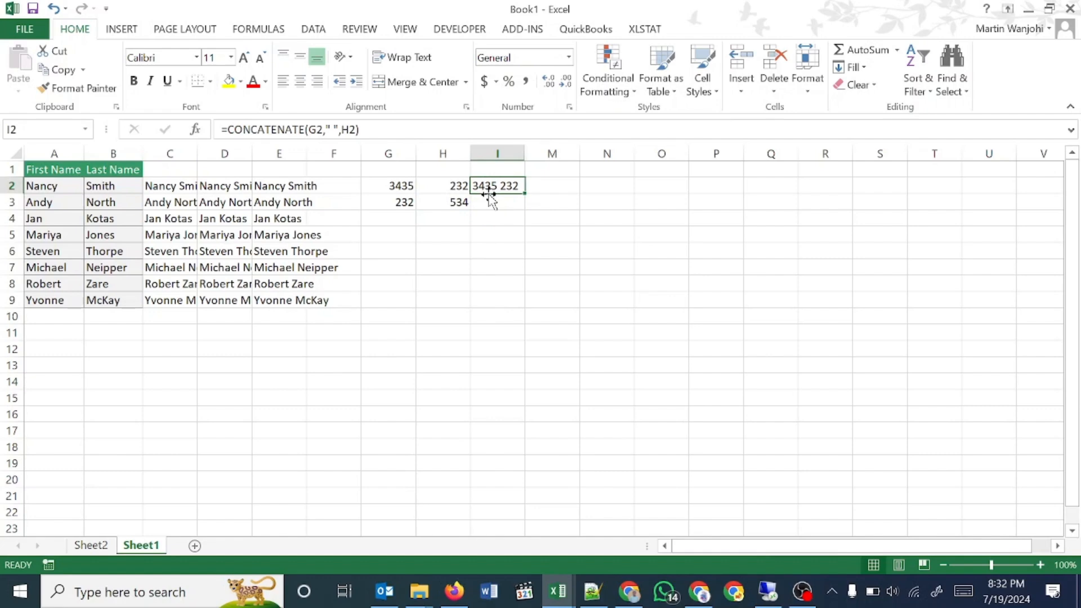
{"action": "left_click", "coordinate": [361, 128]}
{"action": "left_click_drag", "start_coordinate": [326, 129], "coordinate": [339, 129]}
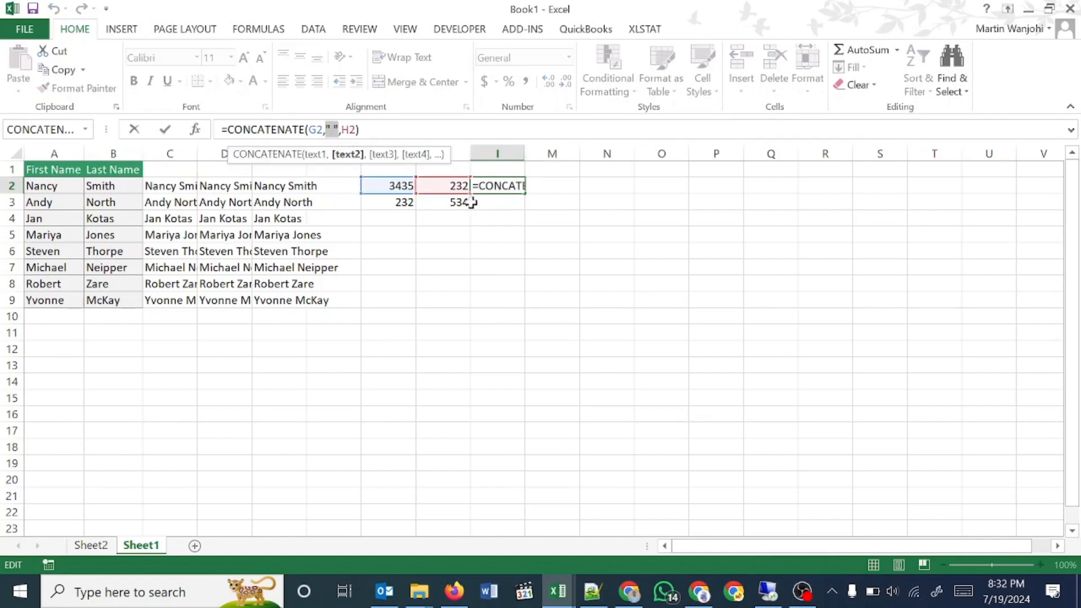
{"action": "key", "text": "Delete"}
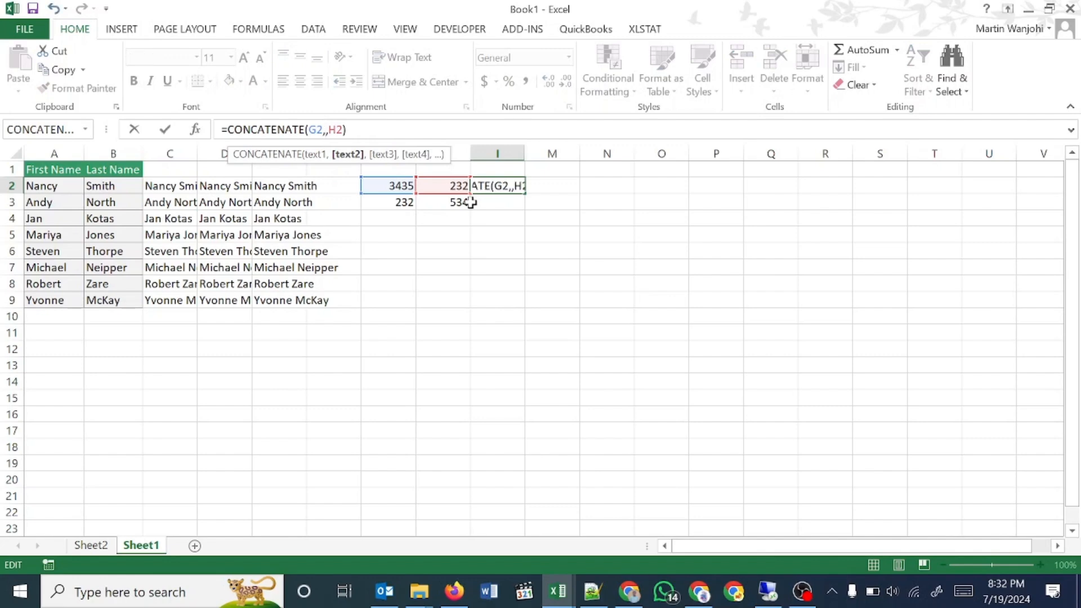
{"action": "key", "text": "Return"}
{"action": "key", "text": "Return"}
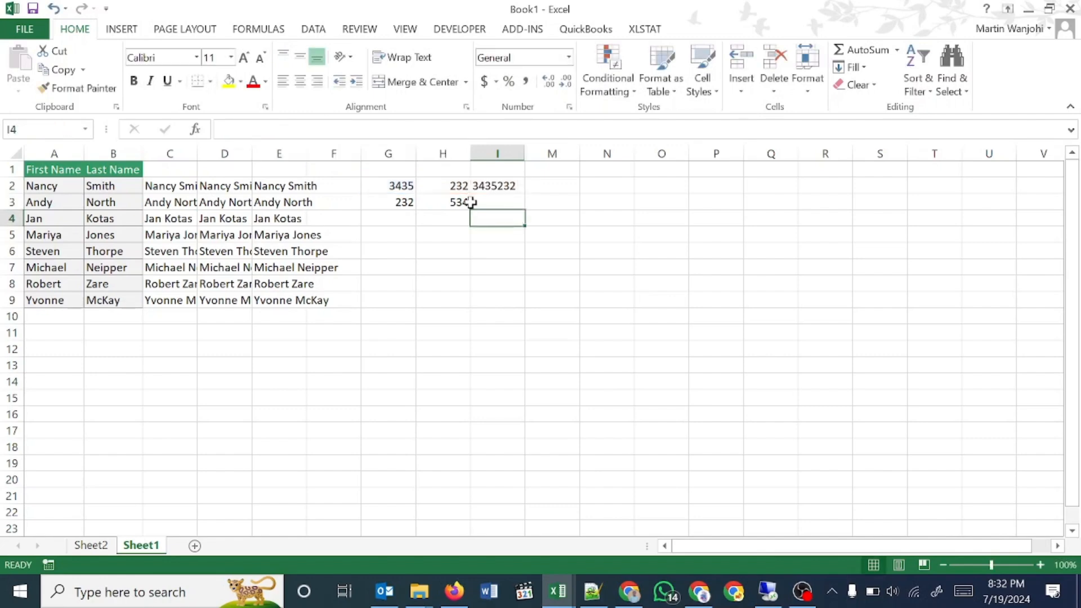
{"action": "left_click", "coordinate": [499, 186]}
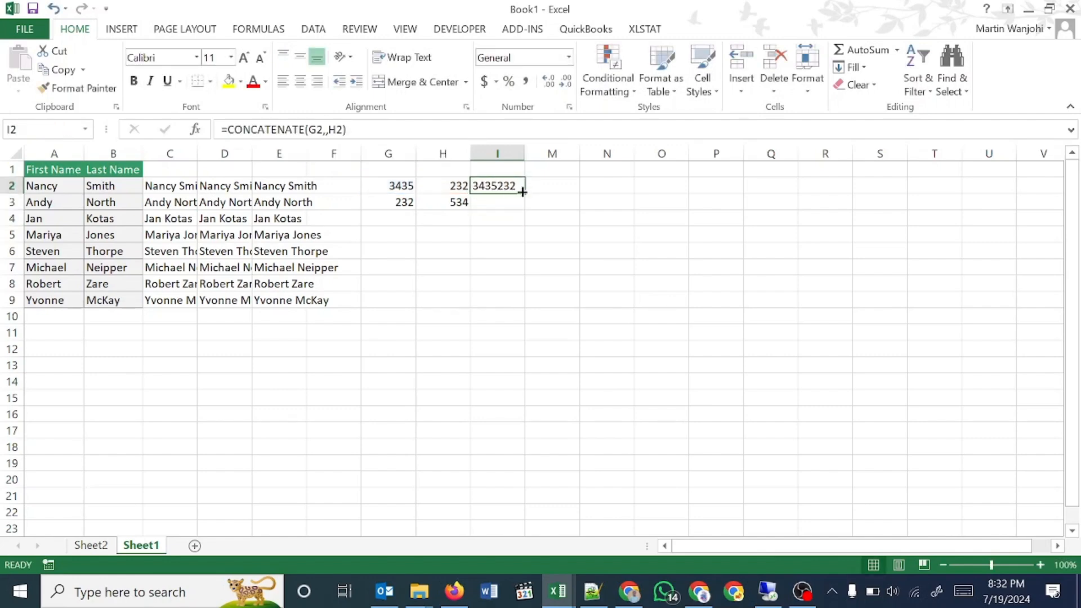
{"action": "mouse_move", "coordinate": [529, 192]}
{"action": "left_mouse_down"}
{"action": "mouse_move", "coordinate": [529, 213]}
{"action": "mouse_move", "coordinate": [508, 194]}
{"action": "mouse_move", "coordinate": [512, 204]}
{"action": "left_mouse_up"}
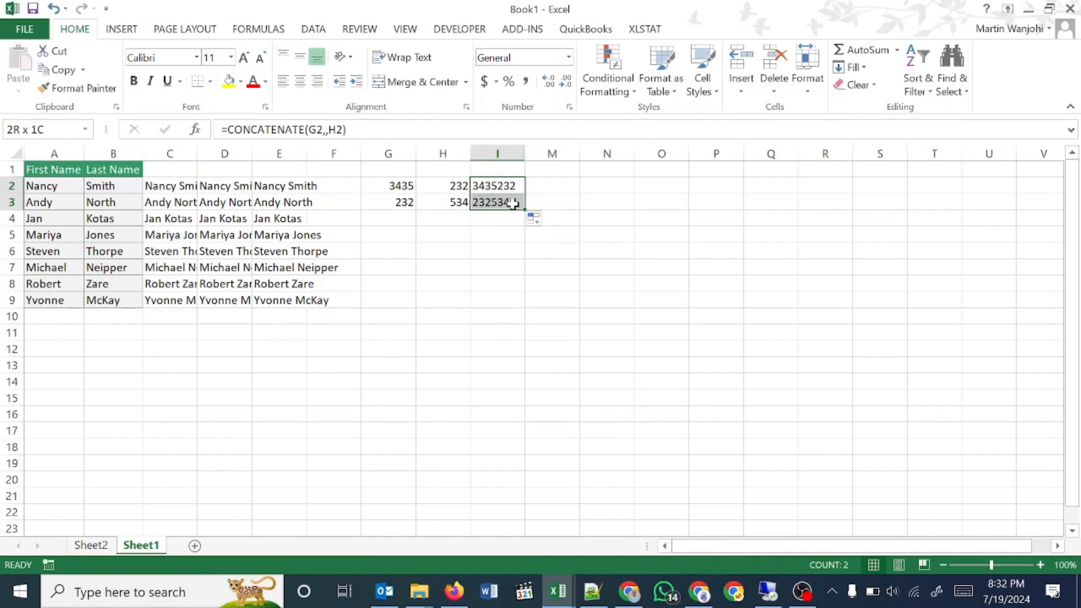
Add "-" as the separator in I2's formula to make it =CONCATENATE(G2,"-",H2), and fill it down to I3
{"action": "left_click", "coordinate": [501, 182]}
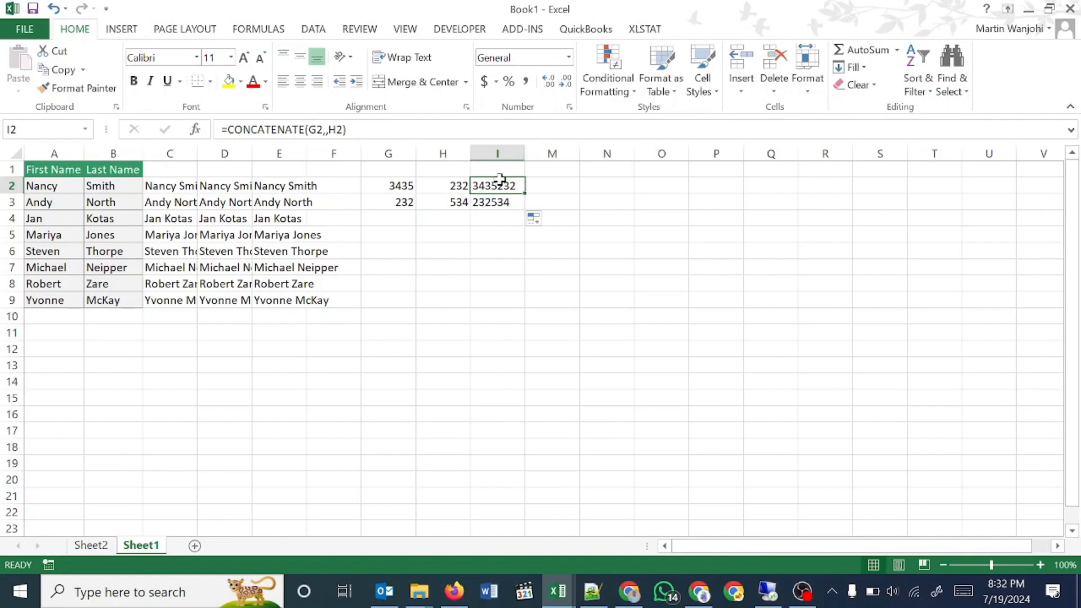
{"action": "left_click", "coordinate": [325, 130]}
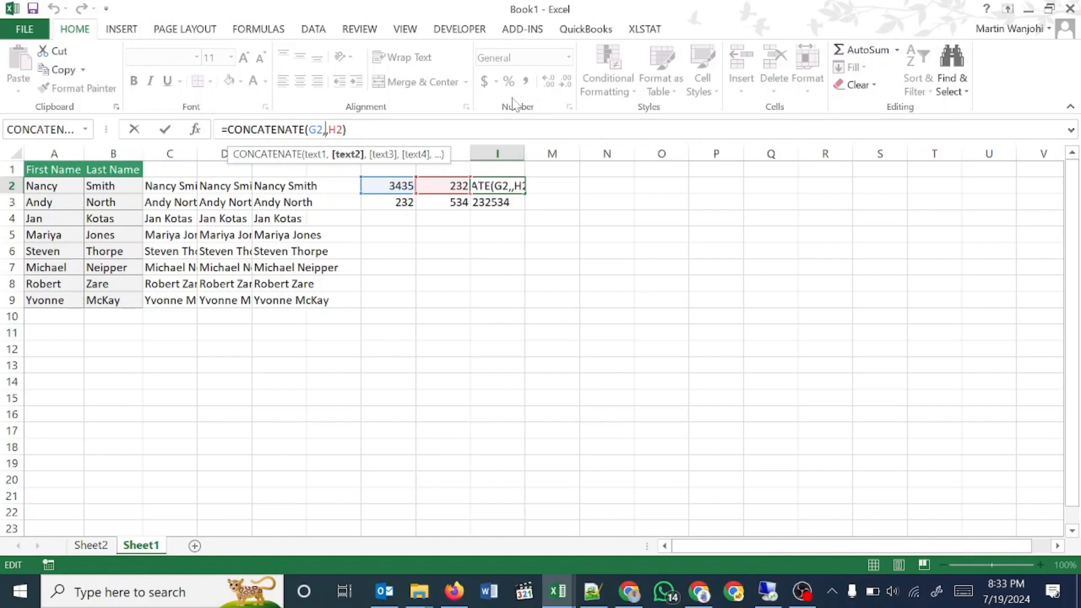
{"action": "type", "text": "\"-\""}
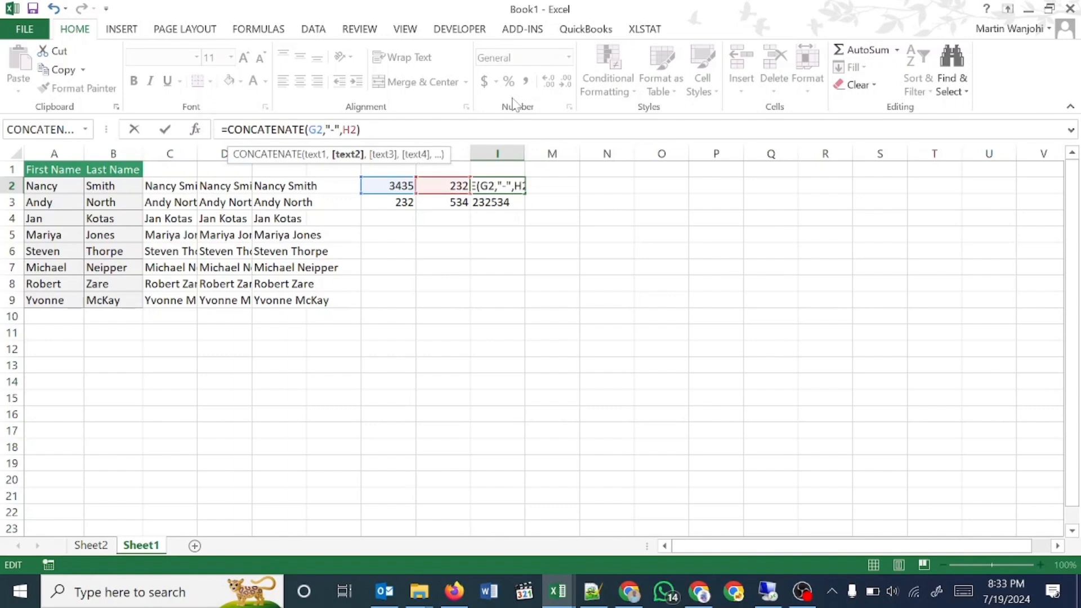
{"action": "key", "text": "Return"}
{"action": "left_click_drag", "start_coordinate": [516, 180], "coordinate": [513, 206]}
{"action": "key", "text": "ctrl+d"}
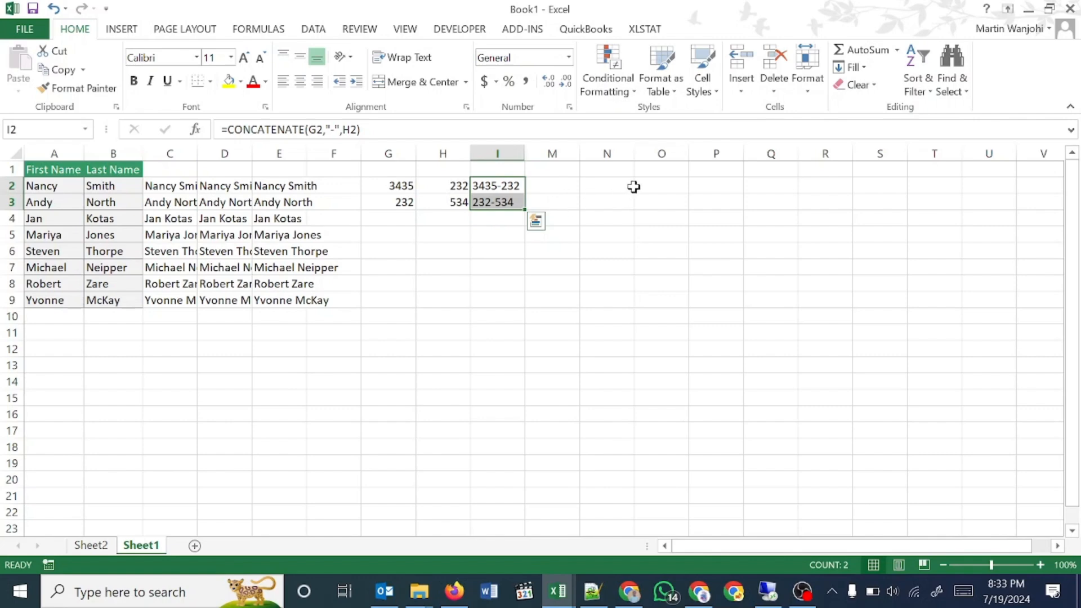
Enter the labels Date in N2 and time in N3
{"action": "left_click", "coordinate": [598, 191]}
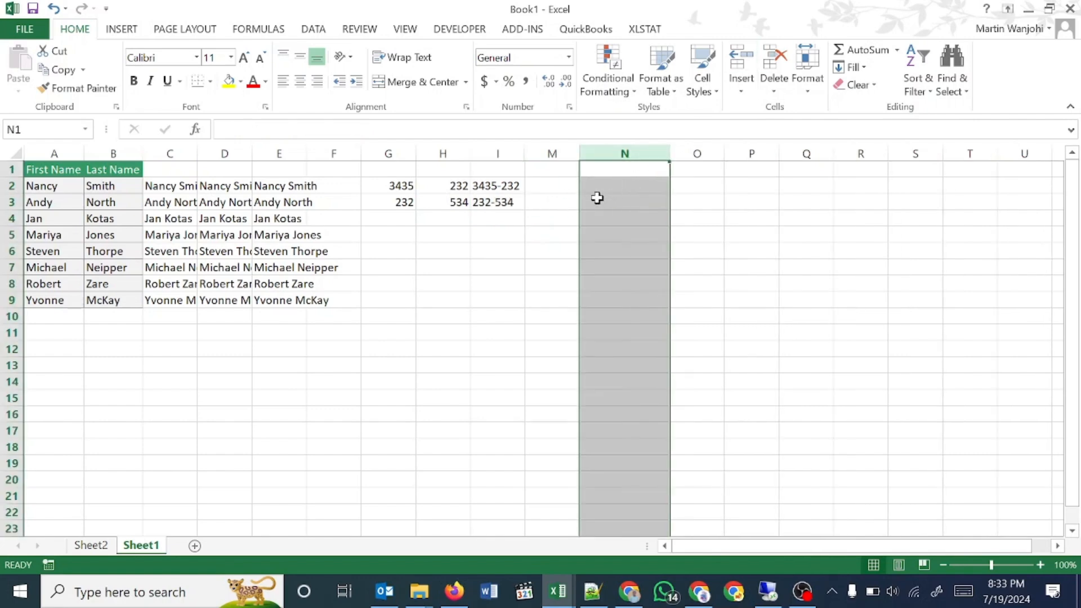
{"action": "left_click", "coordinate": [593, 182]}
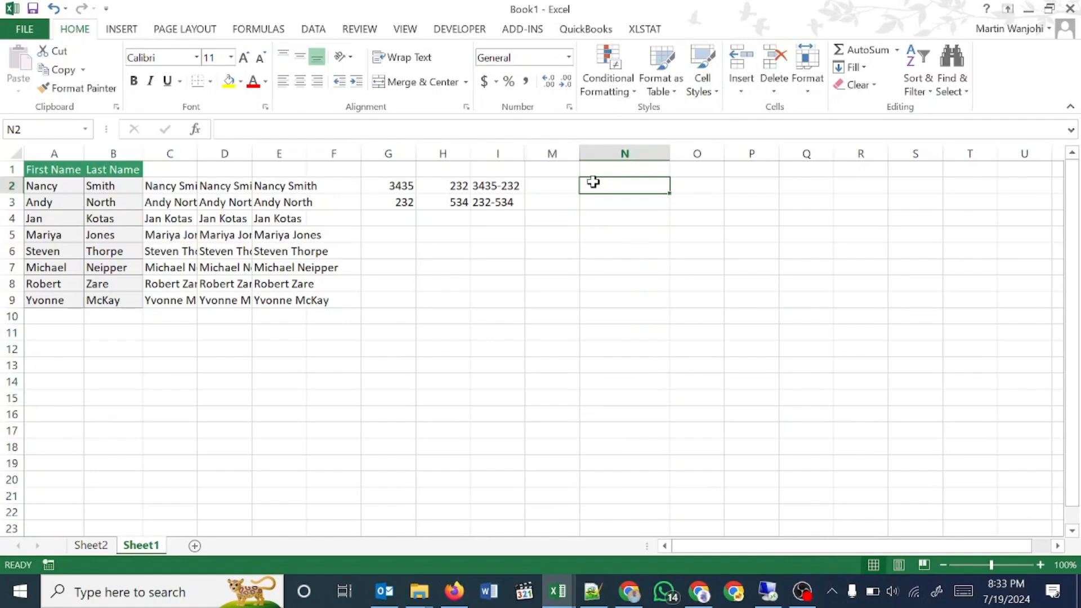
{"action": "type", "text": "Date"}
{"action": "key", "text": "Return"}
{"action": "type", "text": "time"}
{"action": "key", "text": "Return"}
{"action": "key", "text": "Right"}
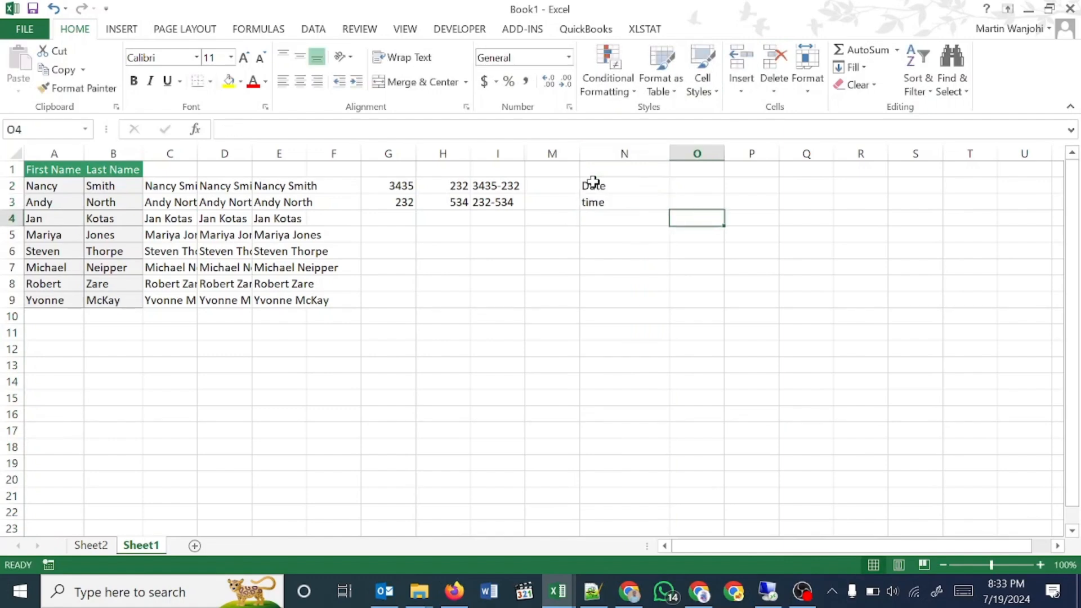
Apply the Time number format to the whole of column O
{"action": "left_click", "coordinate": [697, 153]}
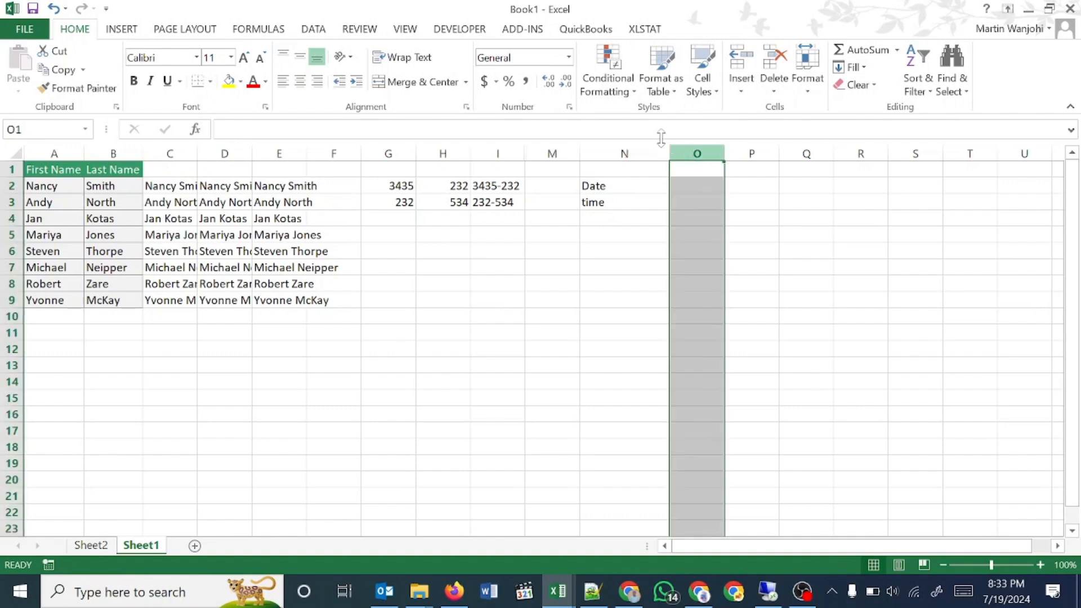
{"action": "left_click", "coordinate": [568, 58]}
{"action": "left_click", "coordinate": [540, 290]}
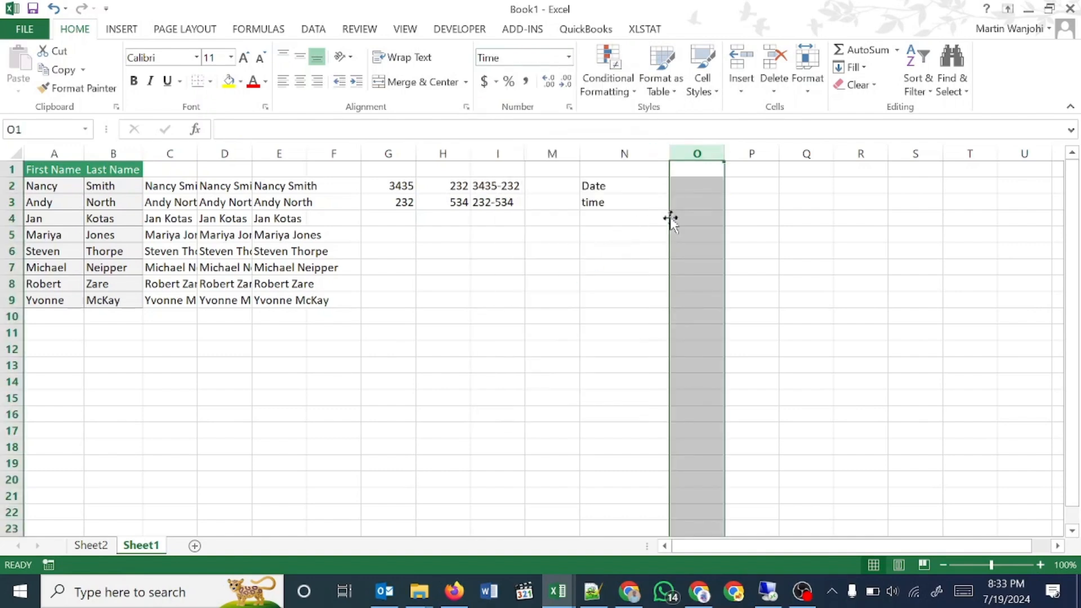
Enter the formula =NOW() in O3, beside the time label
{"action": "left_click", "coordinate": [699, 199]}
{"action": "type", "text": "=now"}
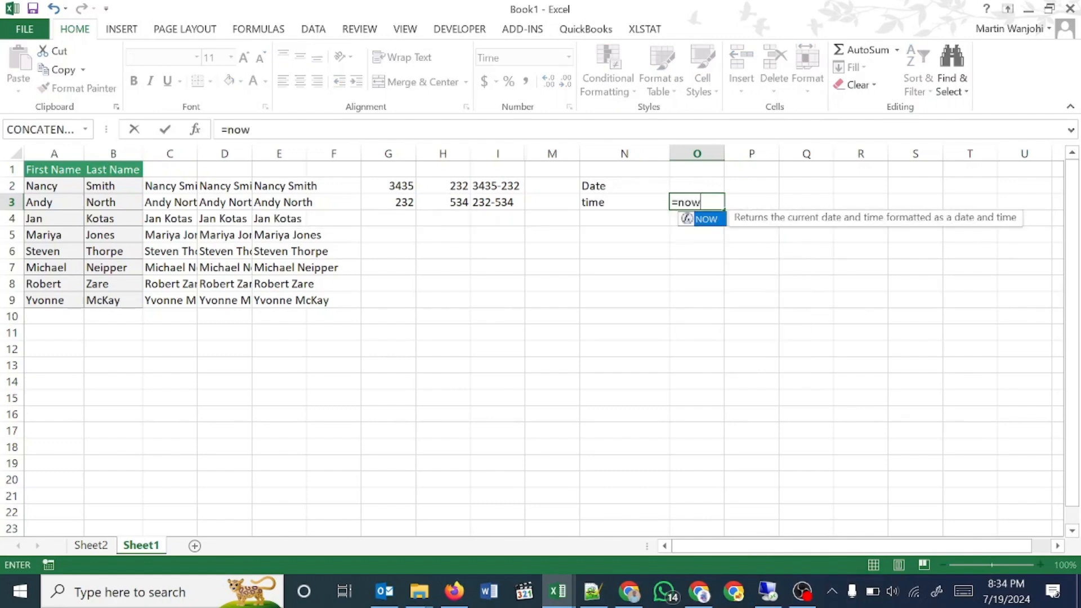
{"action": "key", "text": "Tab"}
{"action": "type", "text": ")"}
{"action": "key", "text": "Return"}
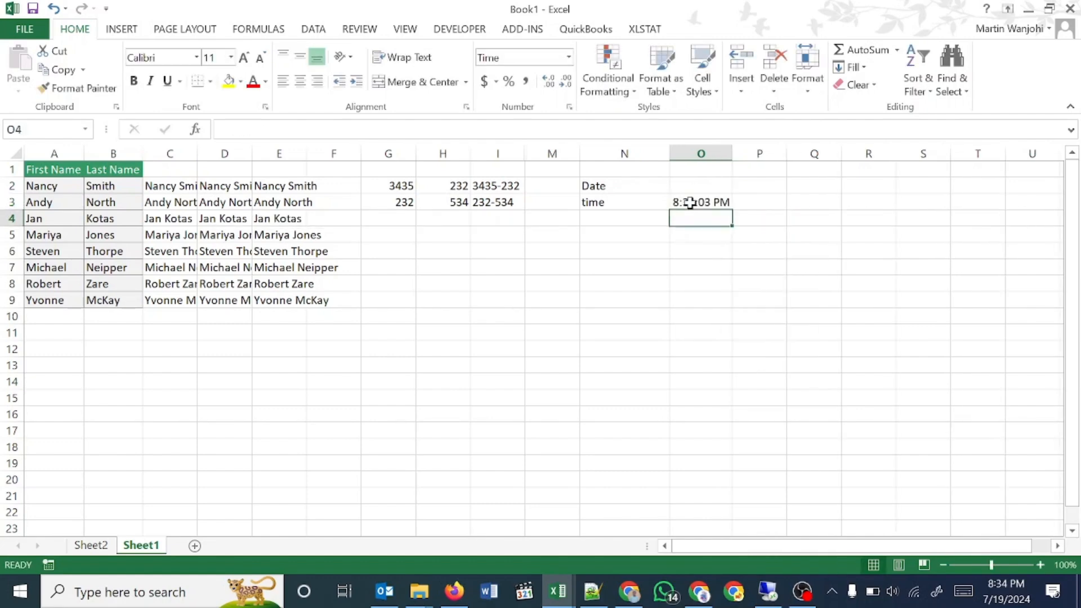
{"action": "left_click", "coordinate": [701, 190]}
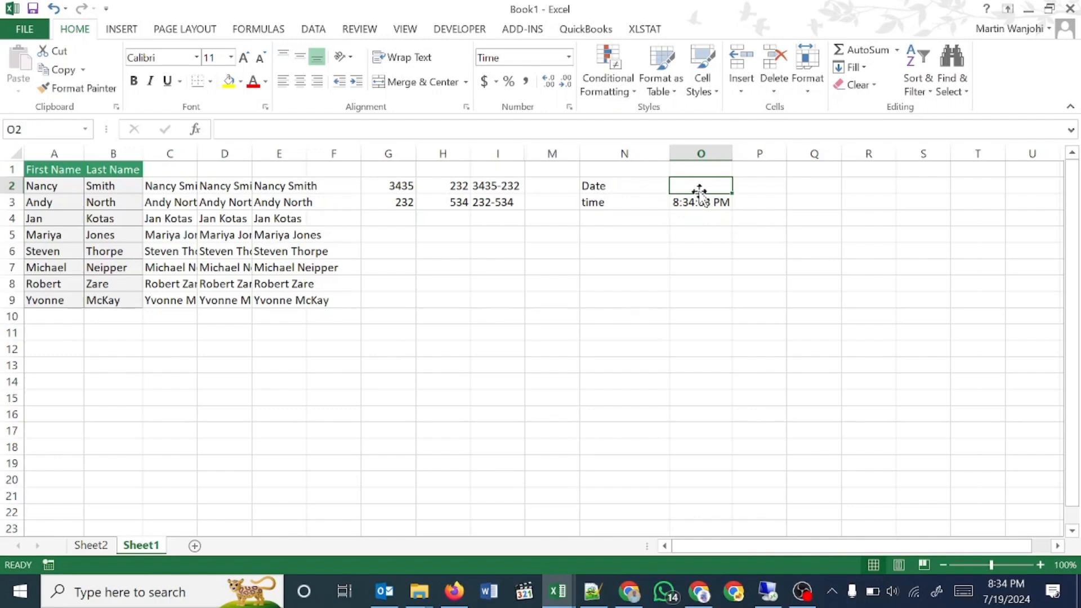
{"action": "type", "text": "="}
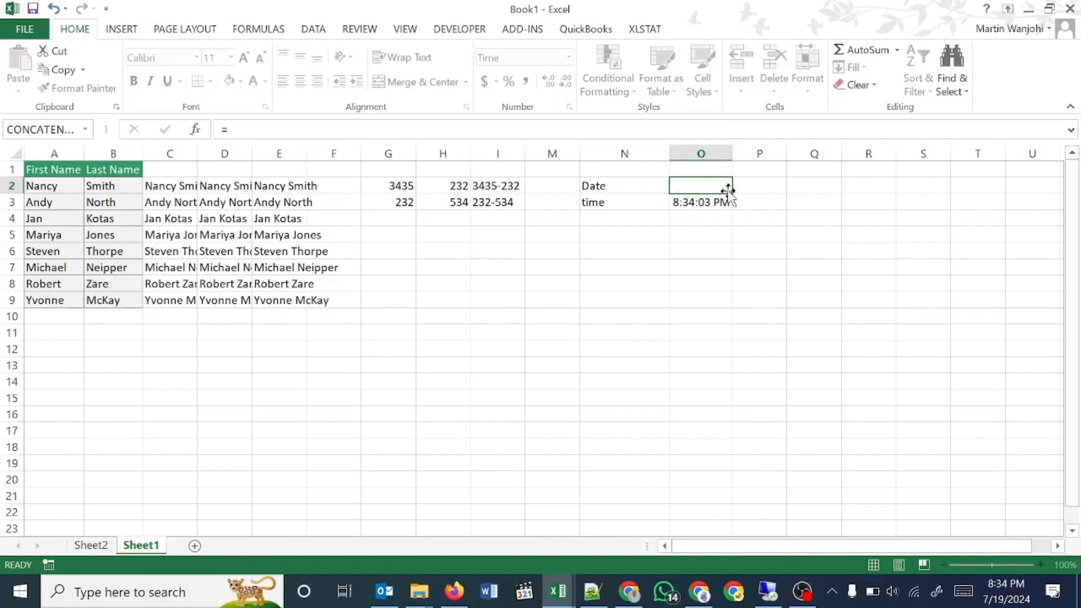
{"action": "key", "text": "Escape"}
Move the Date label from N2 to M2 and enter the formula =TODAY() in N2
{"action": "left_click", "coordinate": [624, 185]}
{"action": "left_click_drag", "start_coordinate": [581, 184], "coordinate": [542, 188]}
{"action": "left_click", "coordinate": [618, 185]}
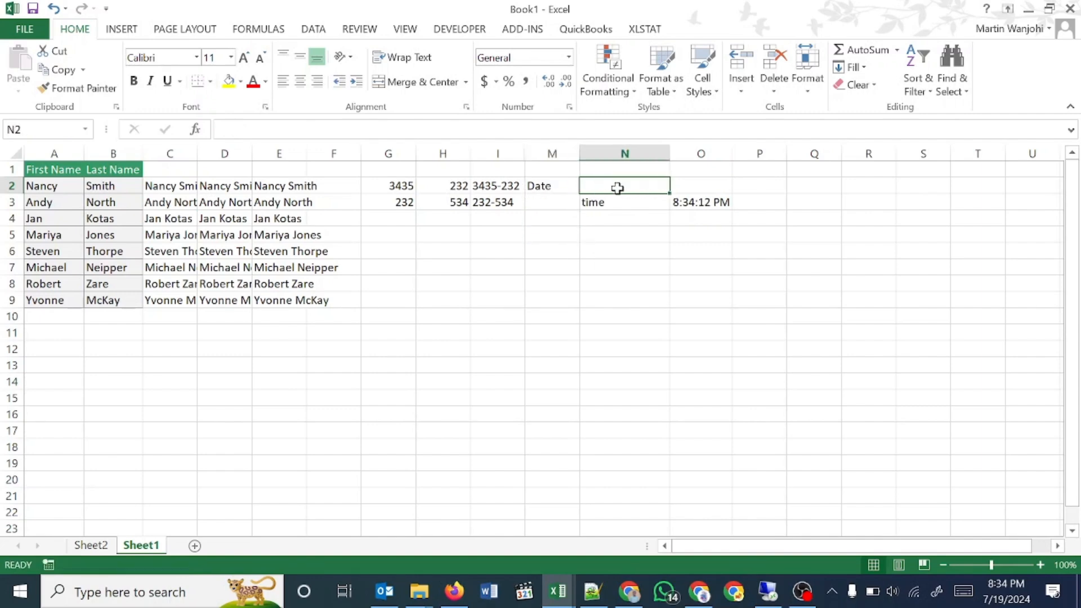
{"action": "type", "text": "="}
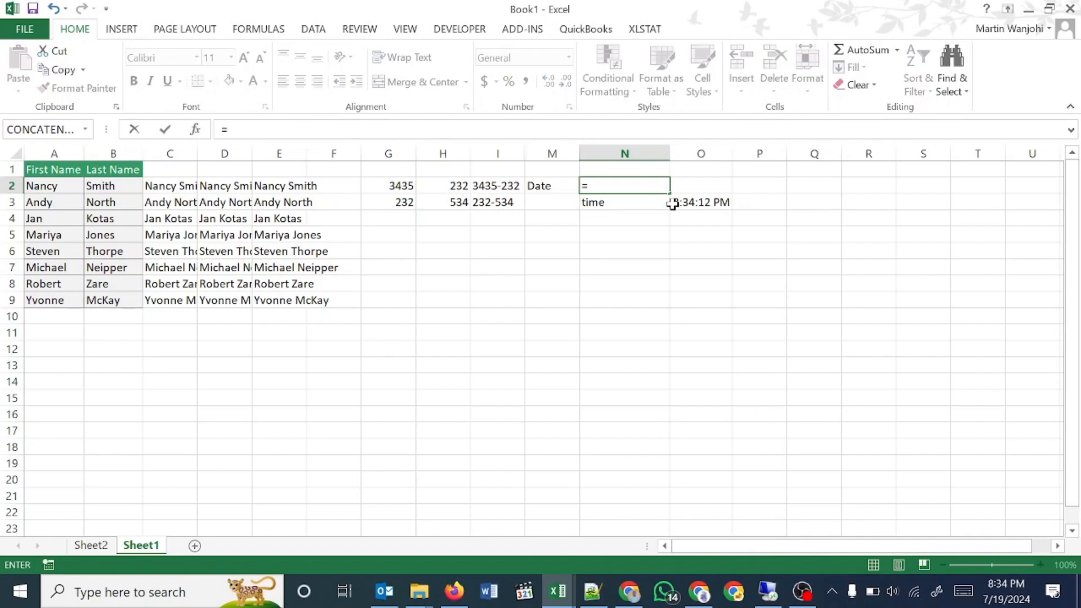
{"action": "type", "text": "t"}
{"action": "type", "text": "d"}
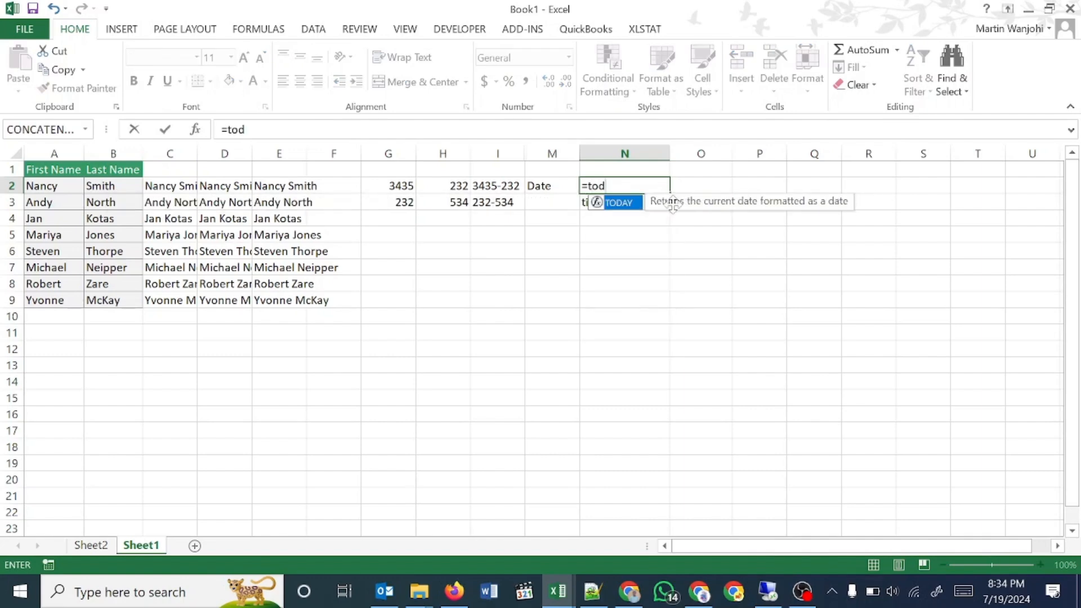
{"action": "key", "text": "Tab"}
{"action": "type", "text": ")"}
{"action": "key", "text": "Return"}
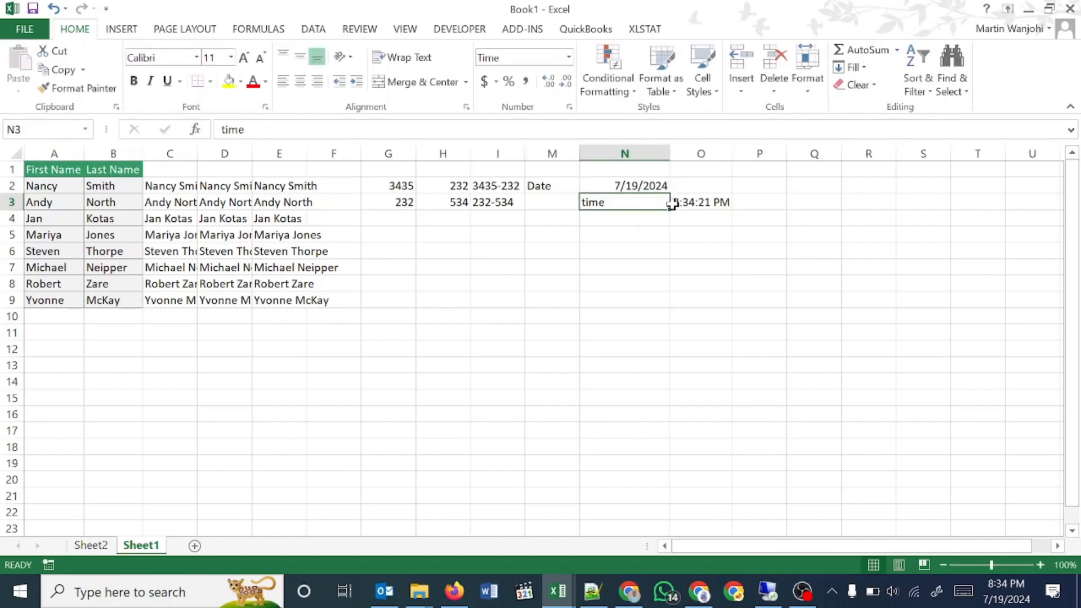
{"action": "left_click_drag", "start_coordinate": [648, 185], "coordinate": [676, 183]}
{"action": "left_click", "coordinate": [690, 185]}
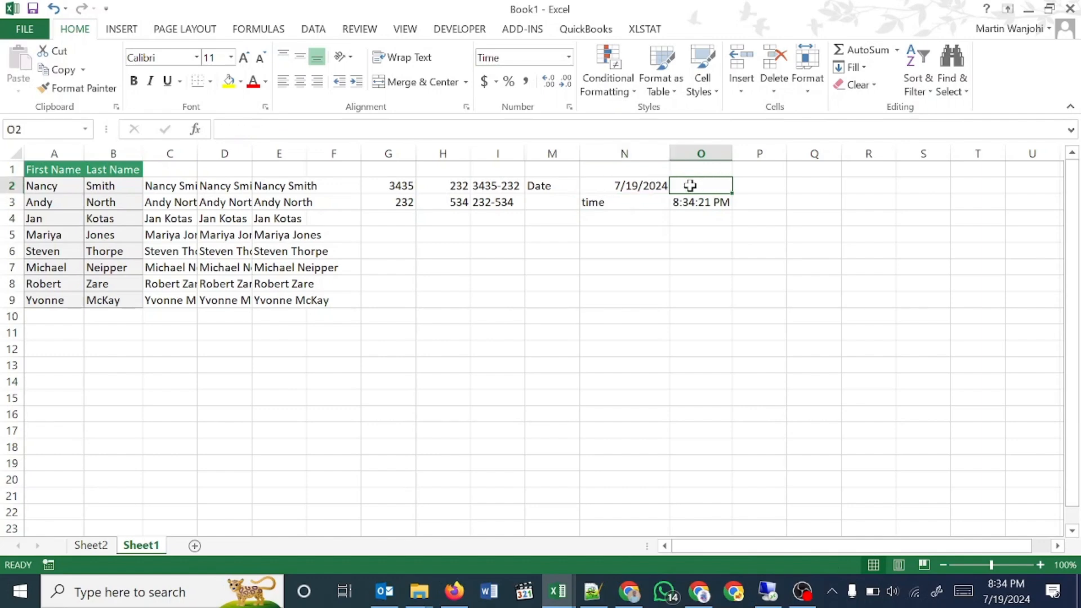
{"action": "left_click", "coordinate": [627, 176]}
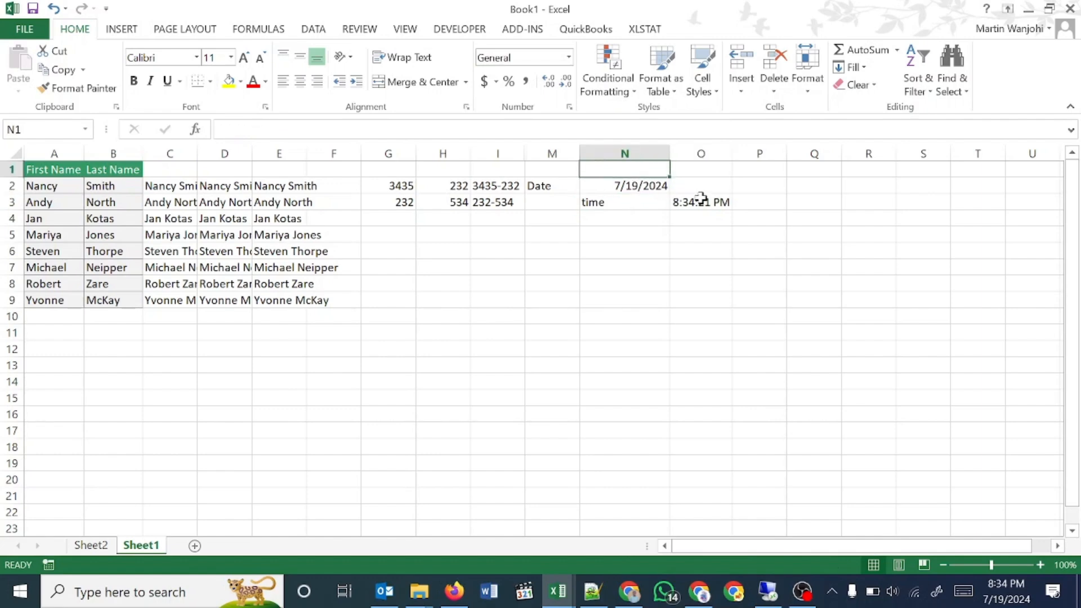
Begin a CONCATENATE formula in N5 with TEXT(N2,"mm/dd/yyyy") as its first argument
{"action": "left_click", "coordinate": [653, 233]}
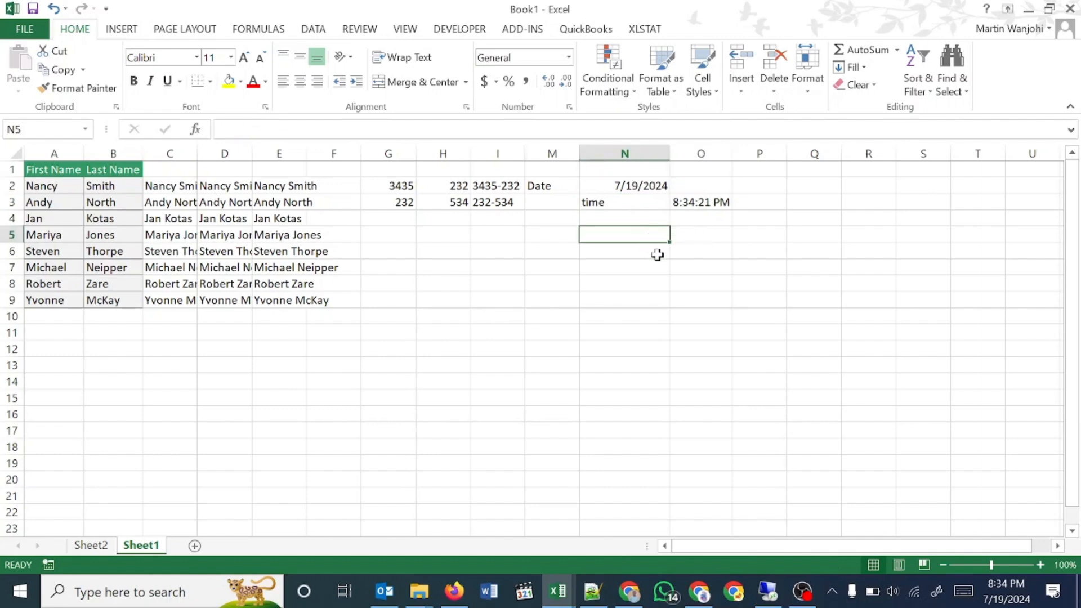
{"action": "type", "text": "="}
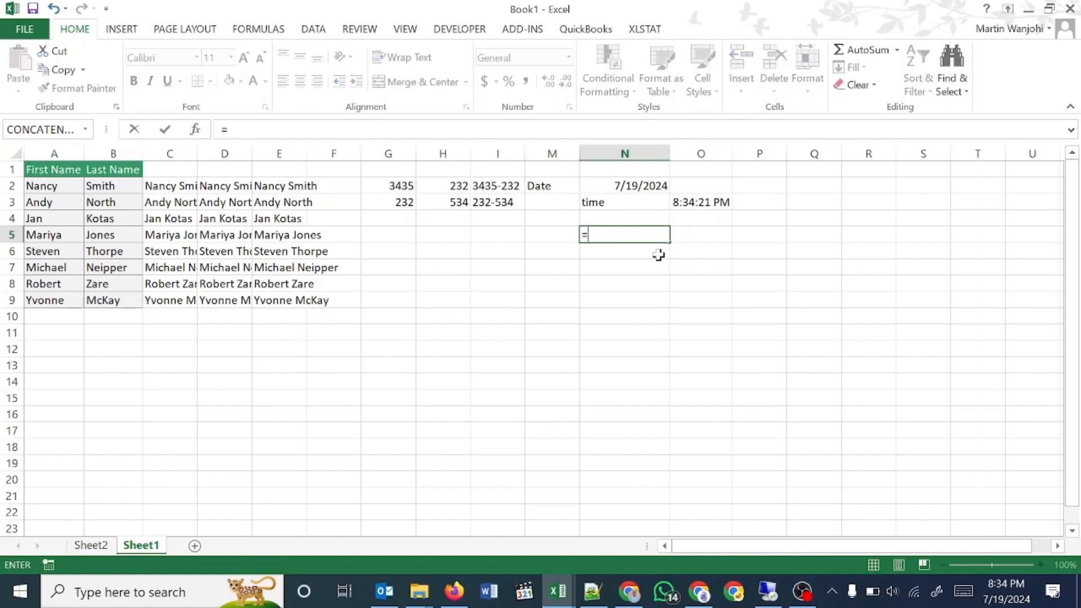
{"action": "type", "text": "conc"}
{"action": "key", "text": "Tab"}
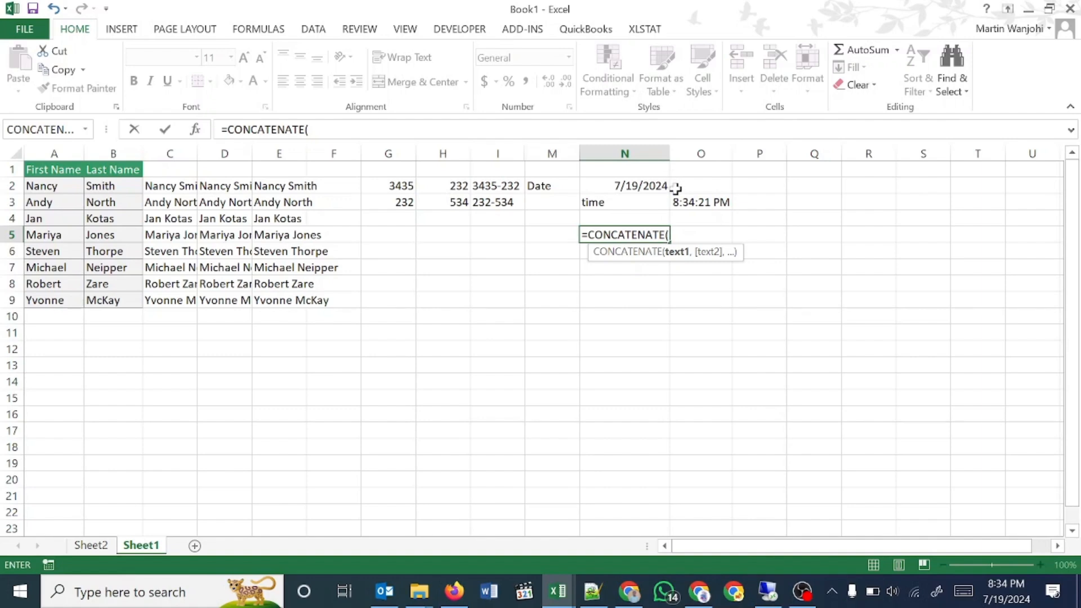
{"action": "type", "text": "text"}
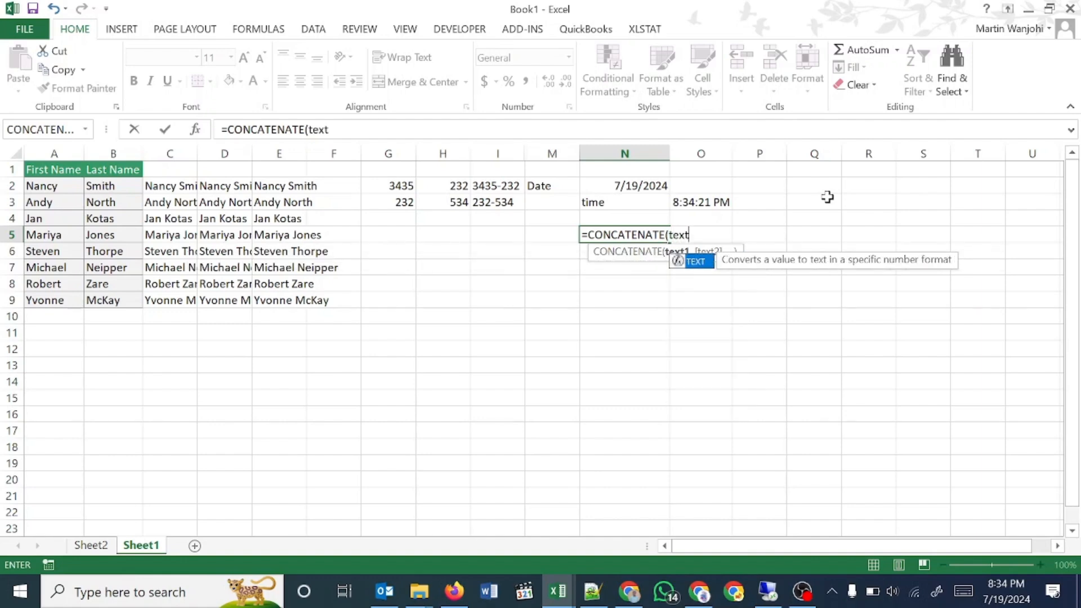
{"action": "key", "text": "Tab"}
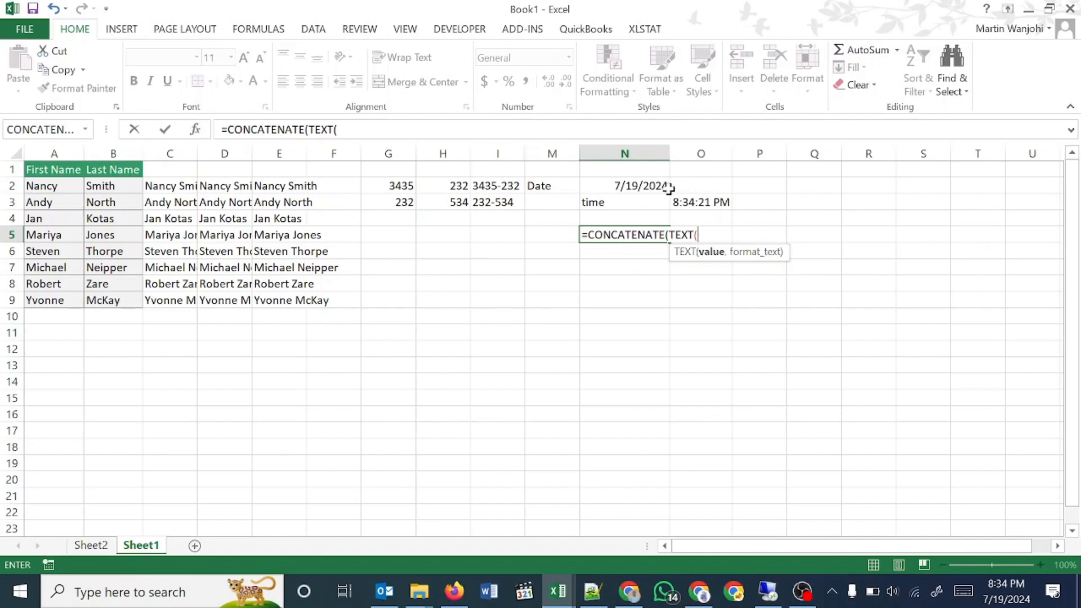
{"action": "left_click", "coordinate": [647, 183]}
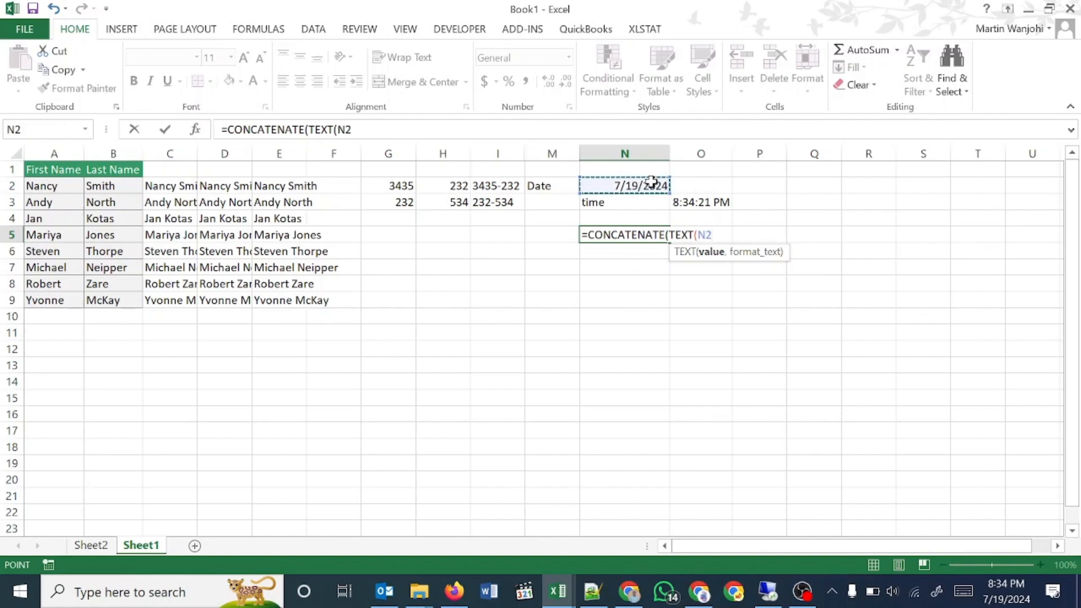
{"action": "type", "text": ","}
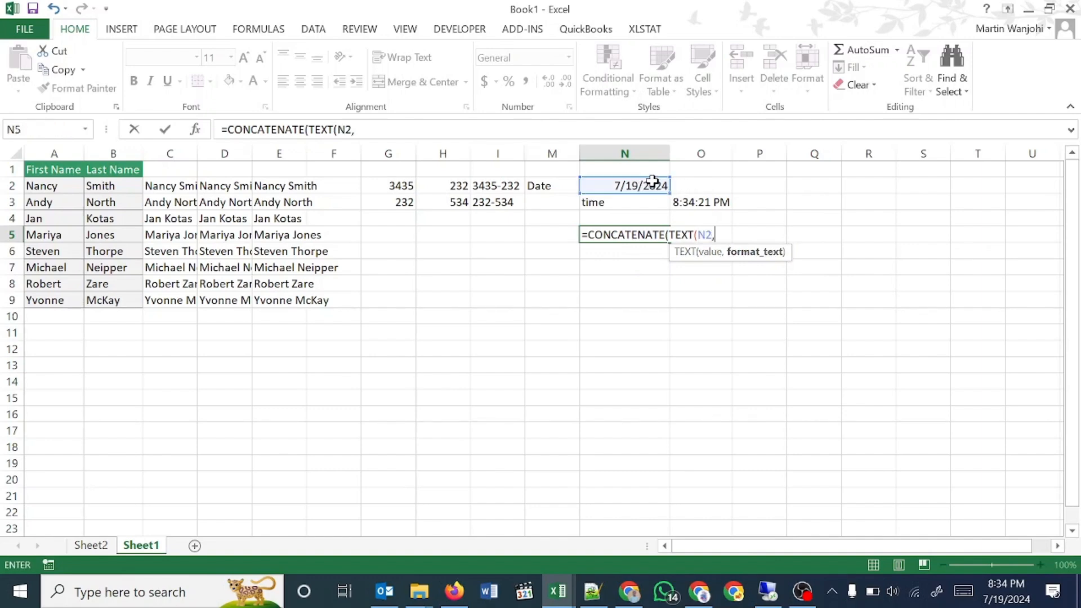
{"action": "type", "text": "\""}
{"action": "type", "text": "mm/dd/yy"}
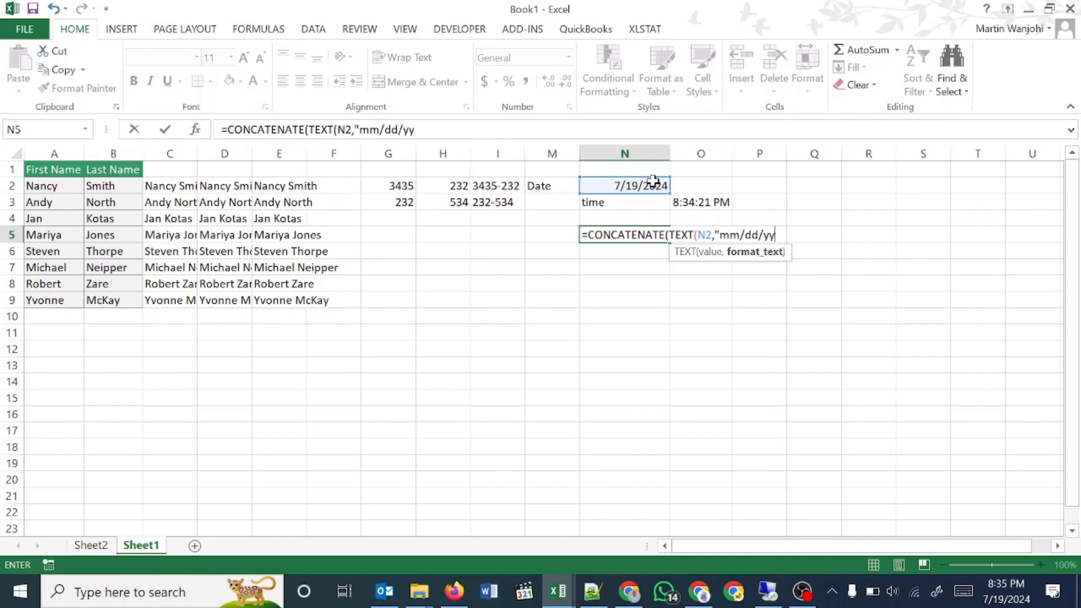
{"action": "type", "text": "yy\")"}
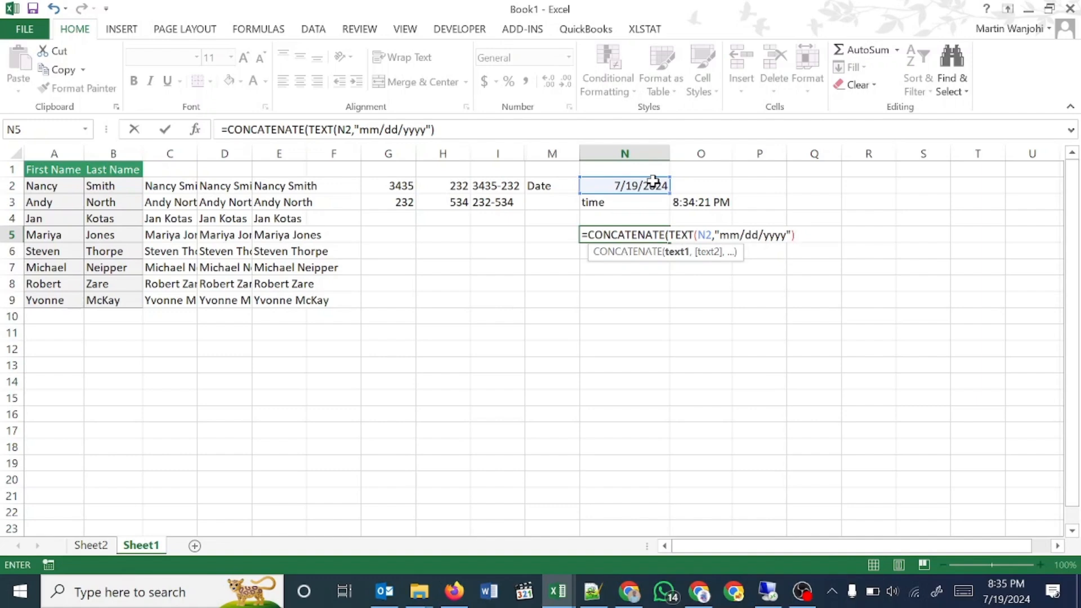
Add a " " space separator as the second argument of the CONCATENATE formula in N5
{"action": "type", "text": "\""}
{"action": "key", "text": "F2"}
{"action": "type", "text": ","}
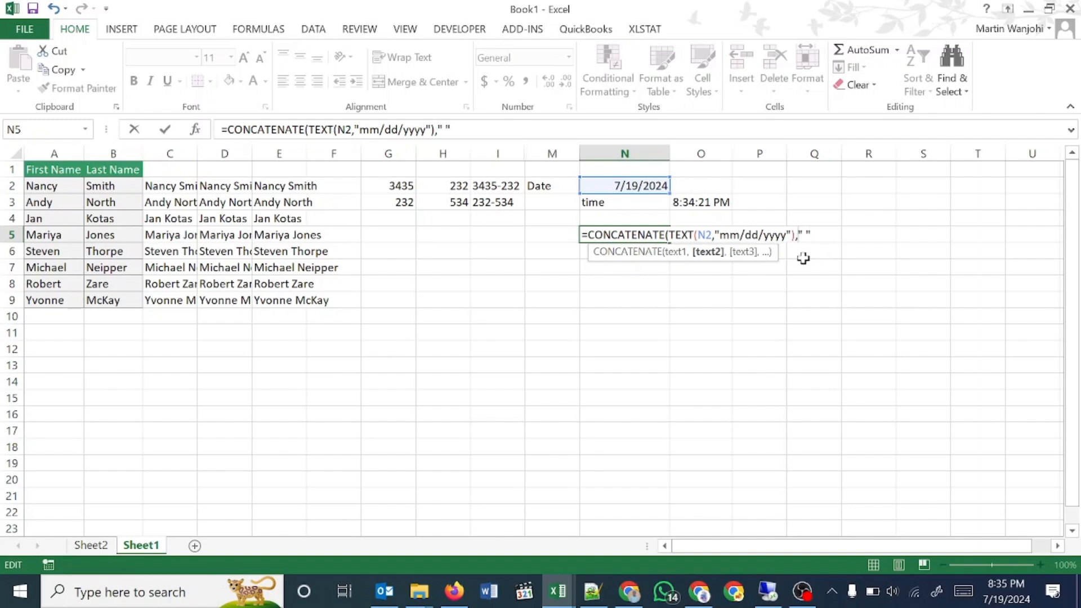
{"action": "type", "text": "\" \","}
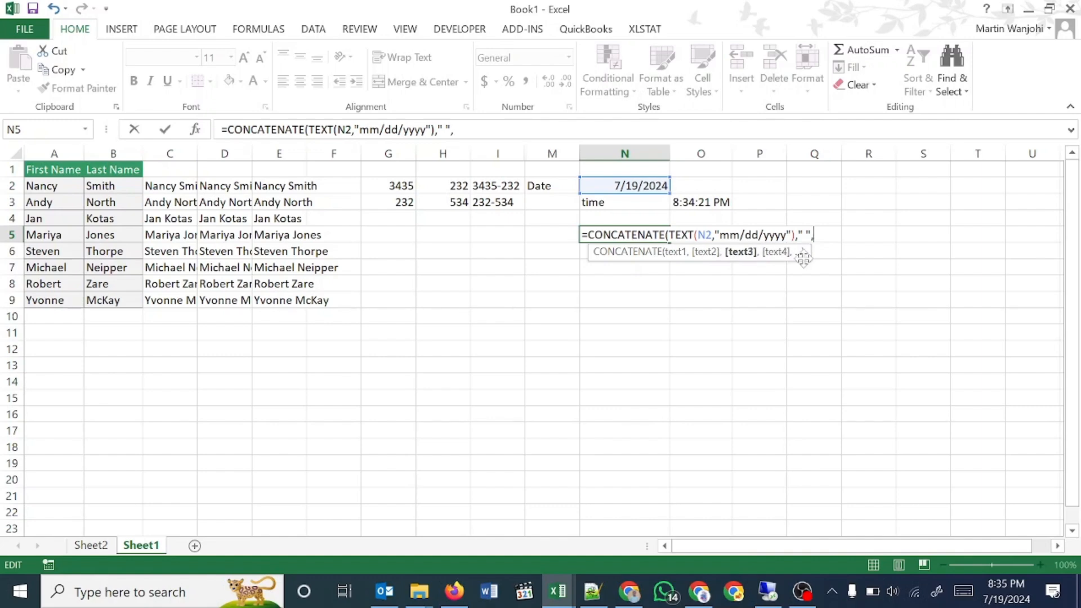
Complete the CONCATENATE formula in N5 with TEXT(O3,"HH:MM:SS AM/PM") as its third argument and enter it
{"action": "type", "text": "te"}
{"action": "key", "text": "Tab"}
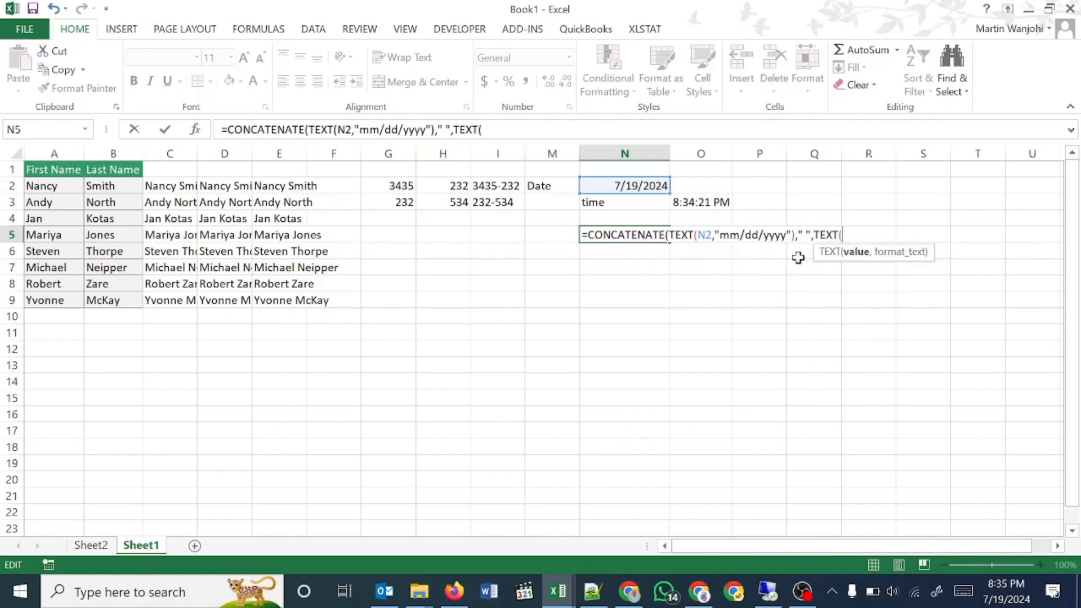
{"action": "left_click", "coordinate": [714, 200]}
{"action": "type", "text": ","}
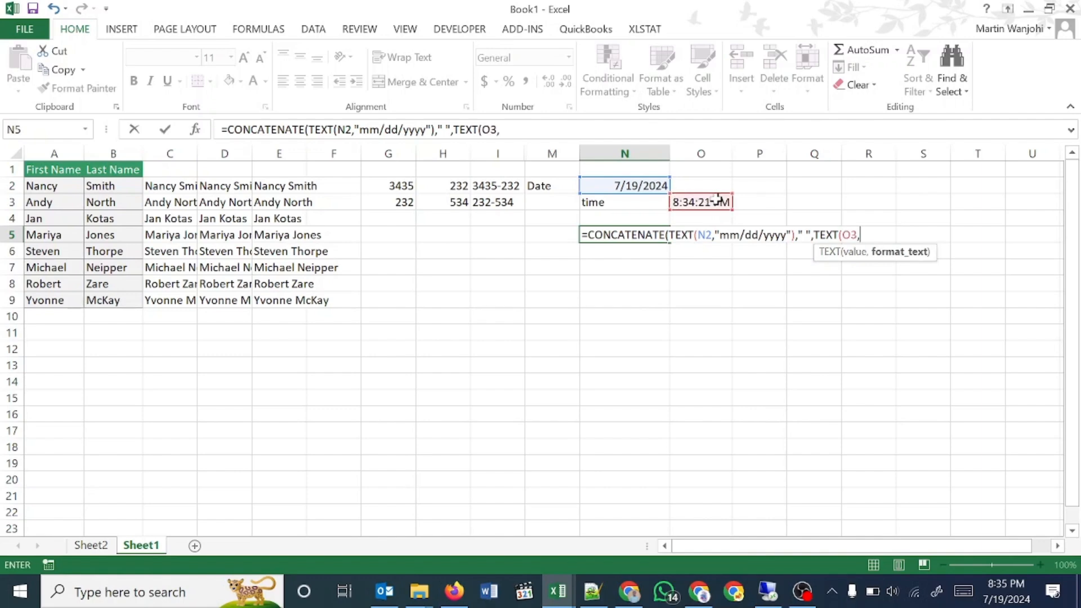
{"action": "type", "text": "\"HH:MM"}
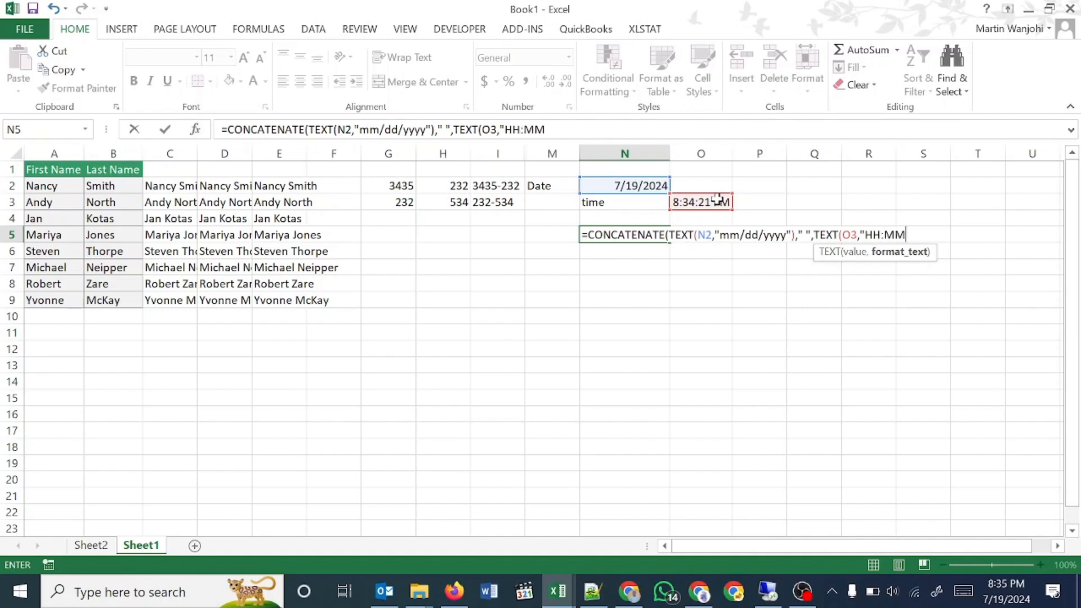
{"action": "type", "text": ":SS AM"}
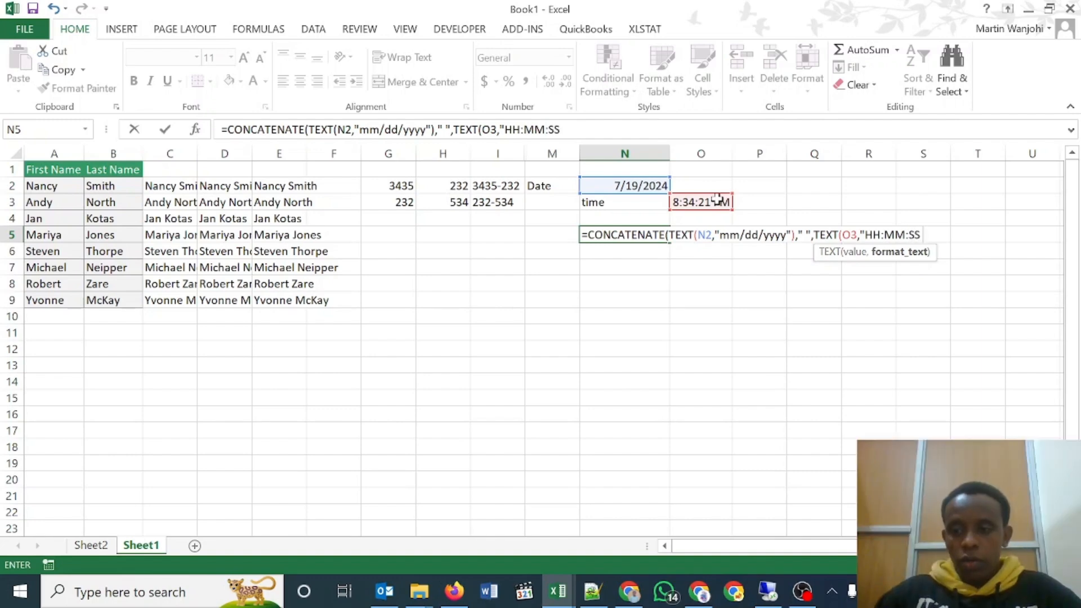
{"action": "type", "text": "/"}
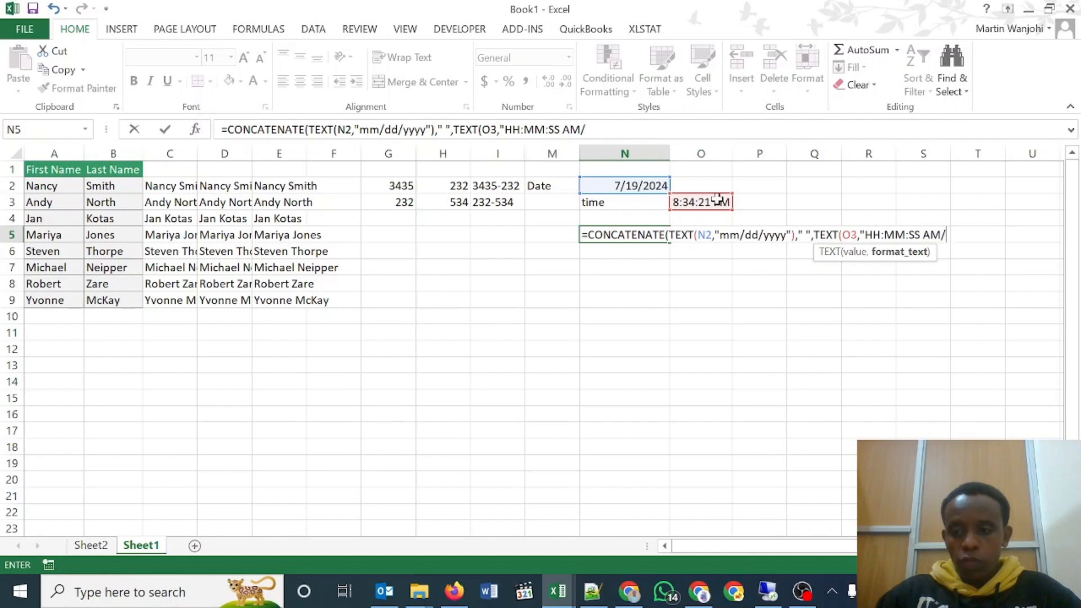
{"action": "type", "text": "PM\""}
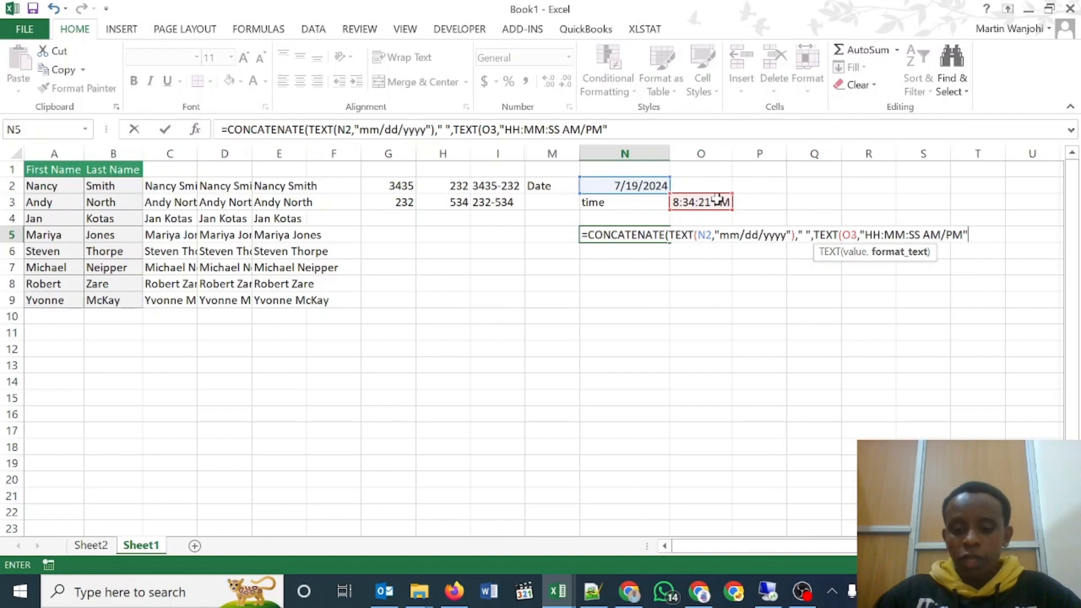
{"action": "type", "text": ")"}
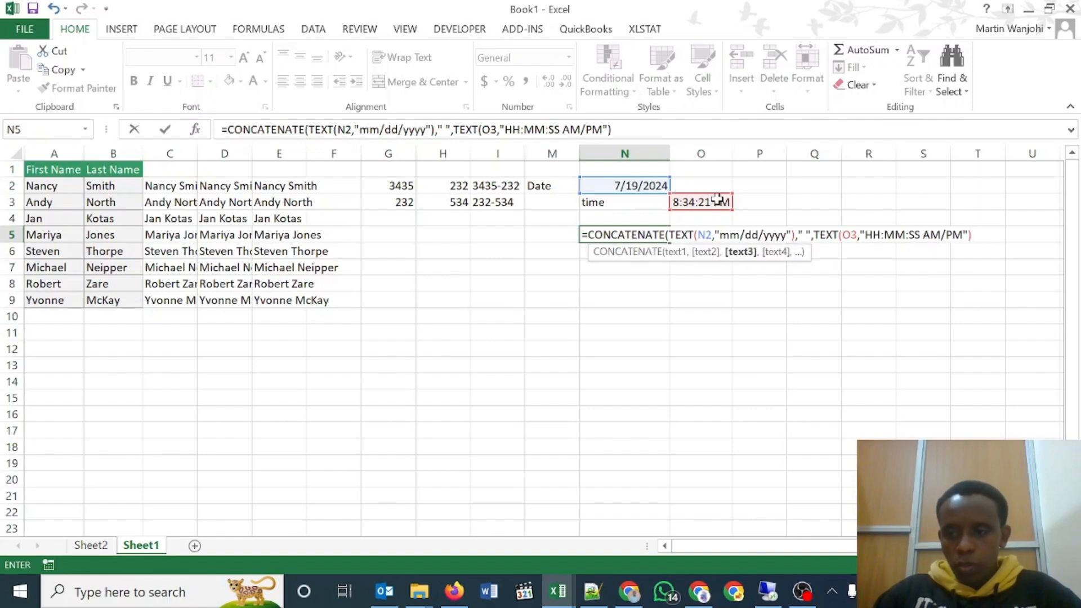
{"action": "type", "text": ")"}
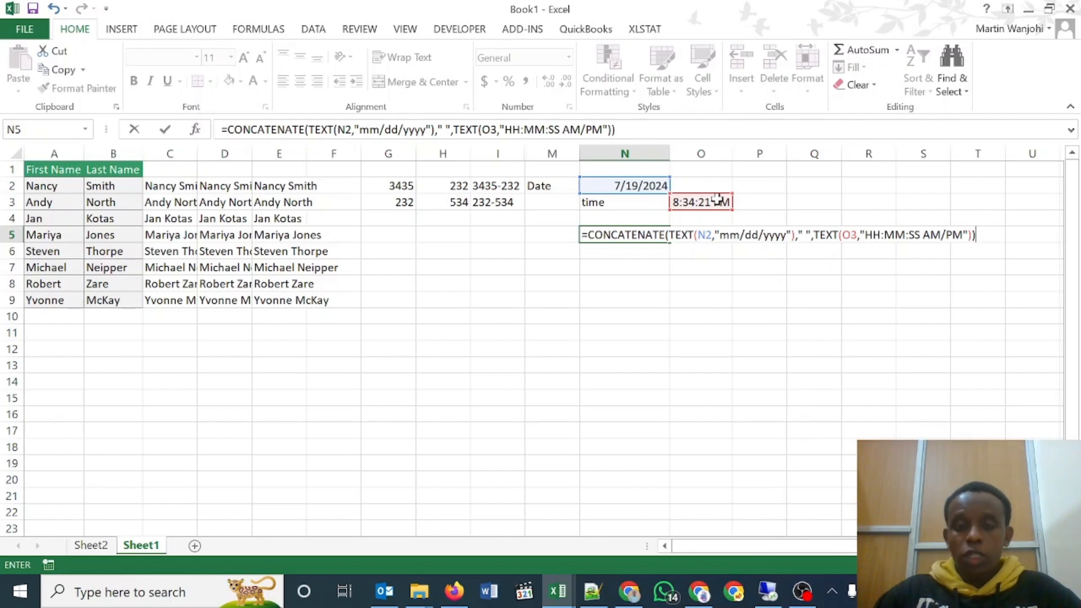
{"action": "key", "text": "Return"}
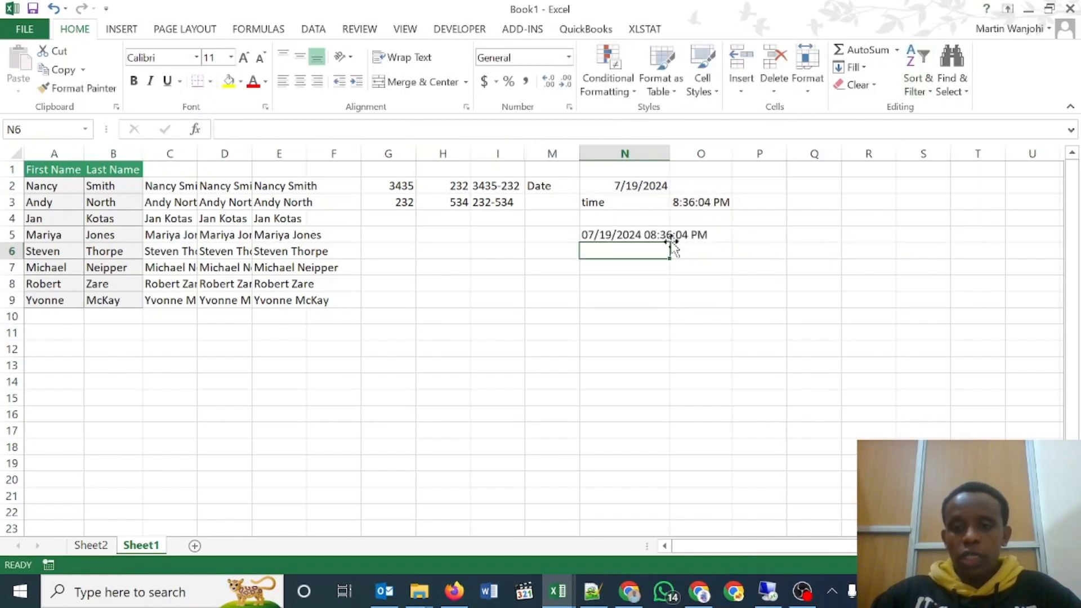
{"action": "left_click", "coordinate": [622, 235]}
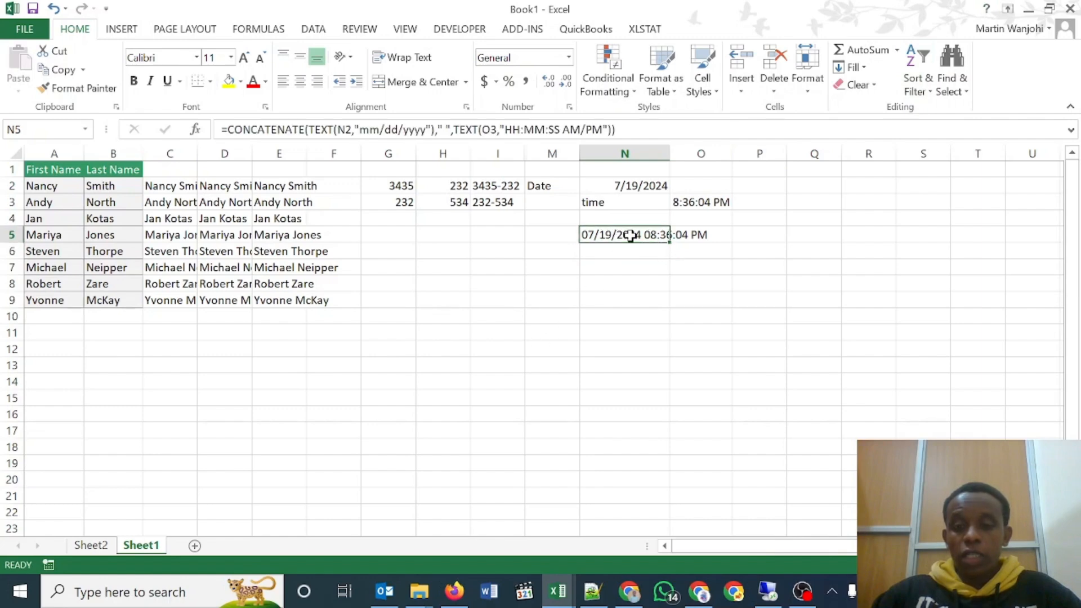